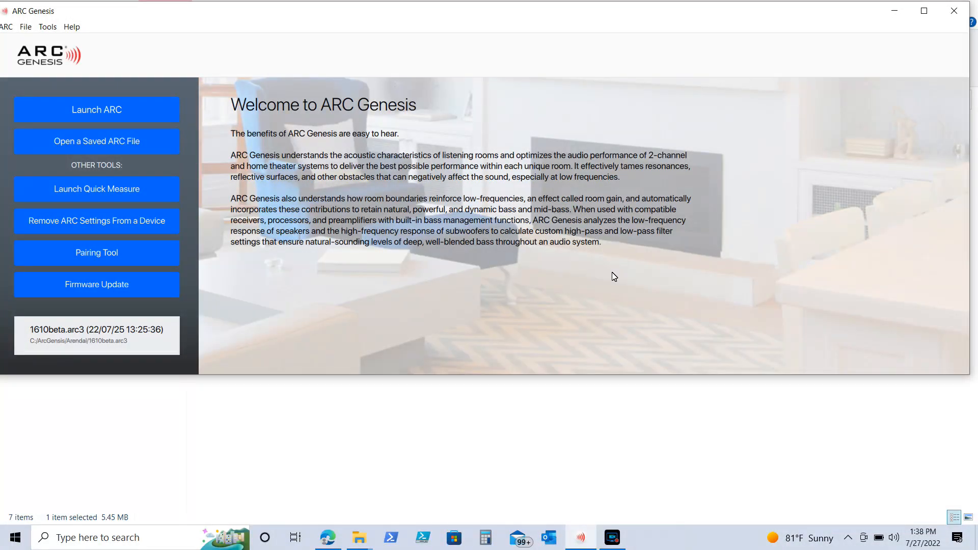
Switch to the receiver's web interface and, in Profile1's speaker setup, toggle the Back, Front In-Ceiling and Back In-Ceiling speakers on and back off
{"action": "left_click", "coordinate": [327, 541]}
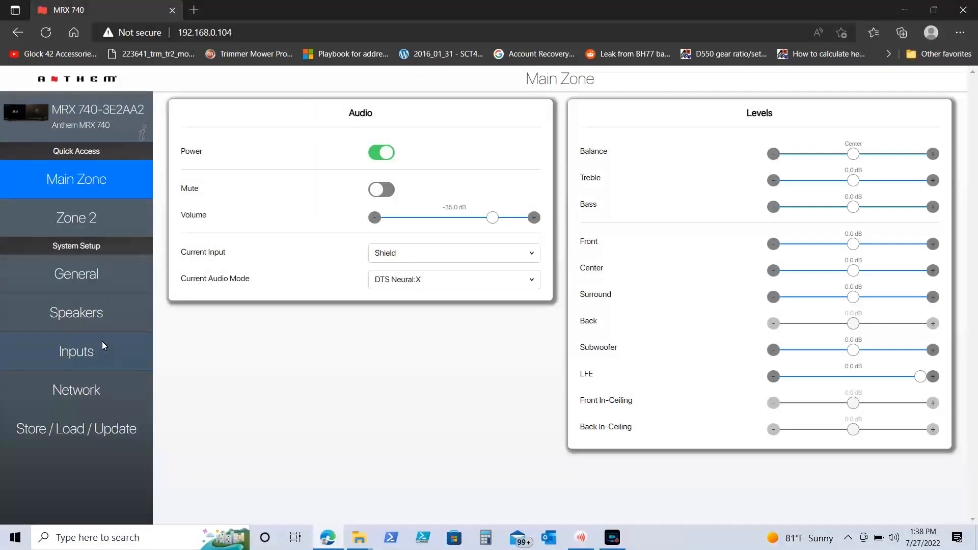
{"action": "left_click", "coordinate": [78, 315]}
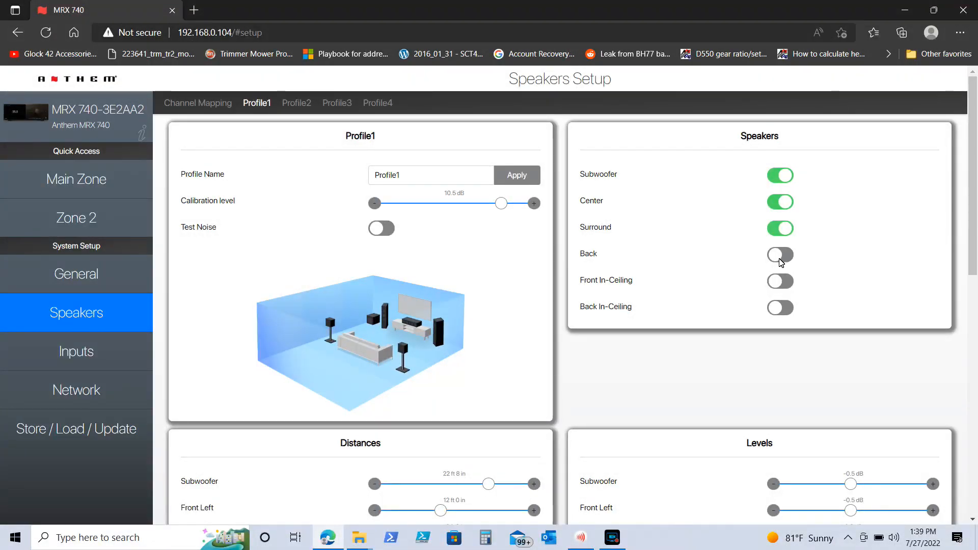
{"action": "left_click", "coordinate": [780, 255]}
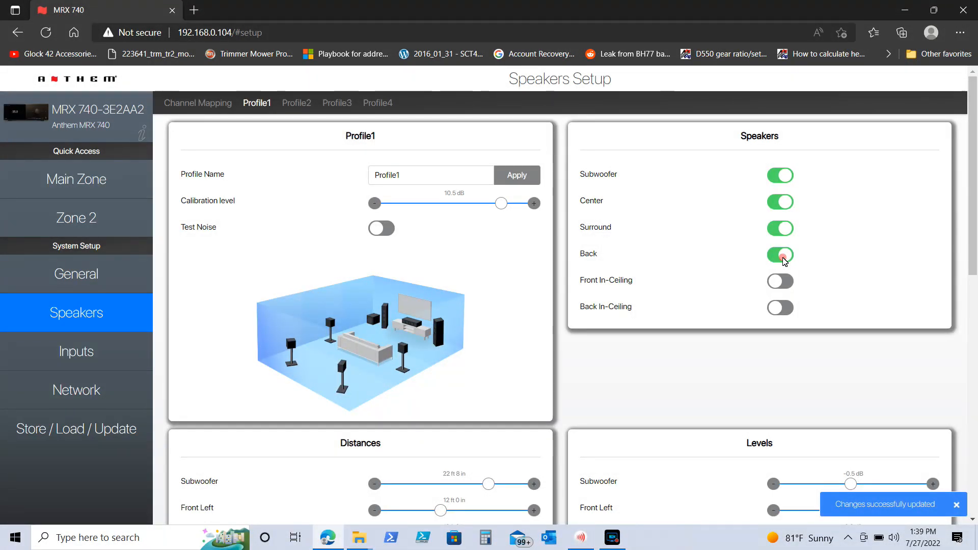
{"action": "left_click", "coordinate": [783, 258]}
{"action": "left_click", "coordinate": [788, 280]}
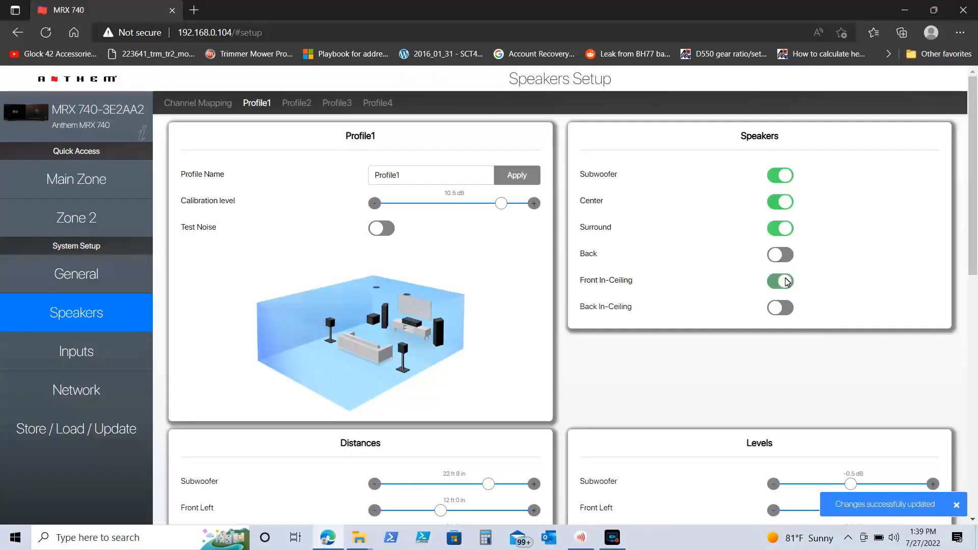
{"action": "left_click", "coordinate": [784, 306]}
{"action": "left_click", "coordinate": [783, 307]}
{"action": "left_click", "coordinate": [783, 283]}
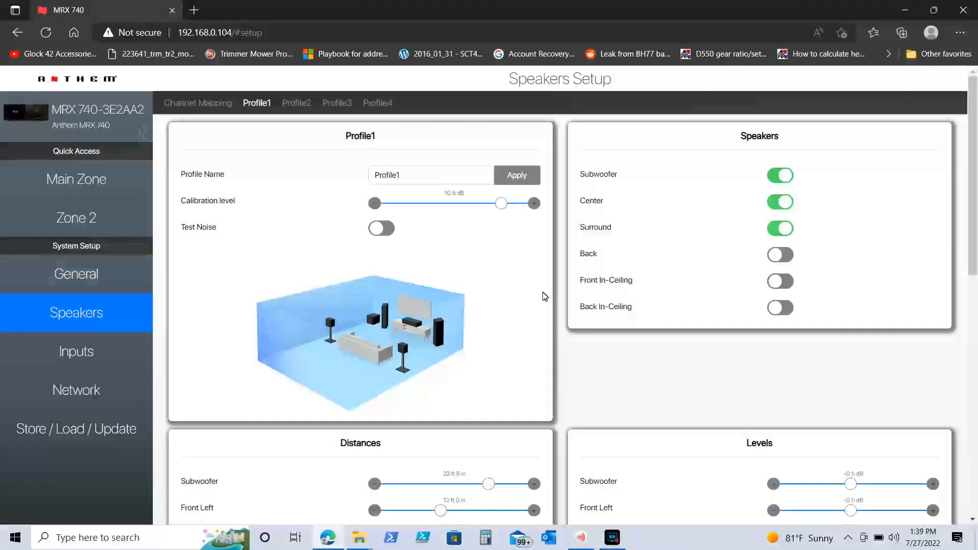
Review Profile1's speaker distances and levels, and the receiver's device information including firmware and ARC details
{"action": "left_click_drag", "start_coordinate": [975, 211], "coordinate": [974, 317]}
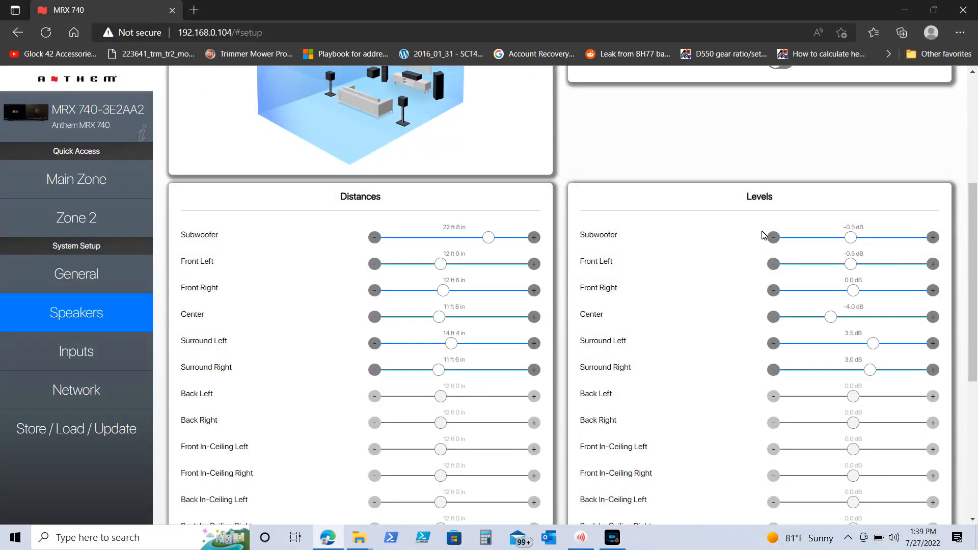
{"action": "mouse_move", "coordinate": [974, 270]}
{"action": "left_mouse_down"}
{"action": "mouse_move", "coordinate": [976, 399]}
{"action": "mouse_move", "coordinate": [976, 109]}
{"action": "left_mouse_up"}
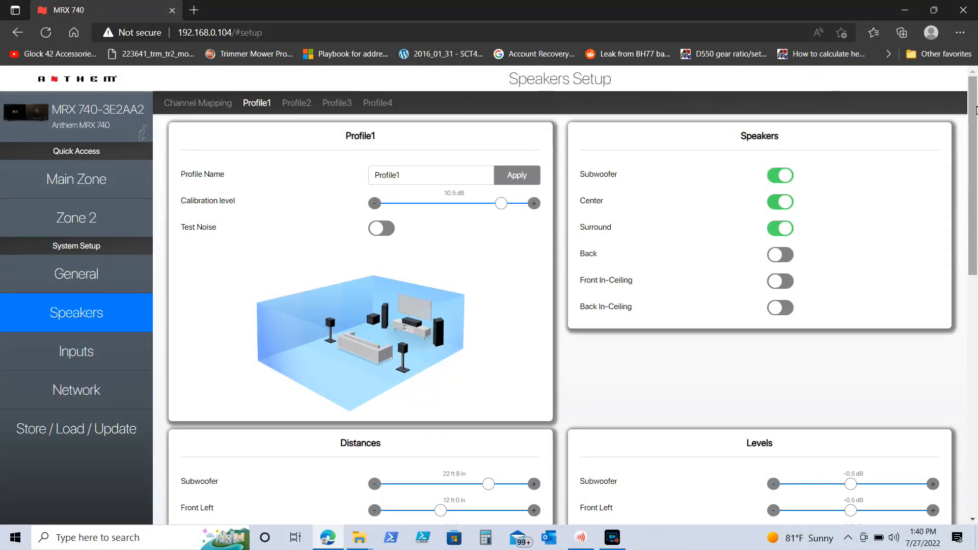
{"action": "left_click", "coordinate": [9, 114]}
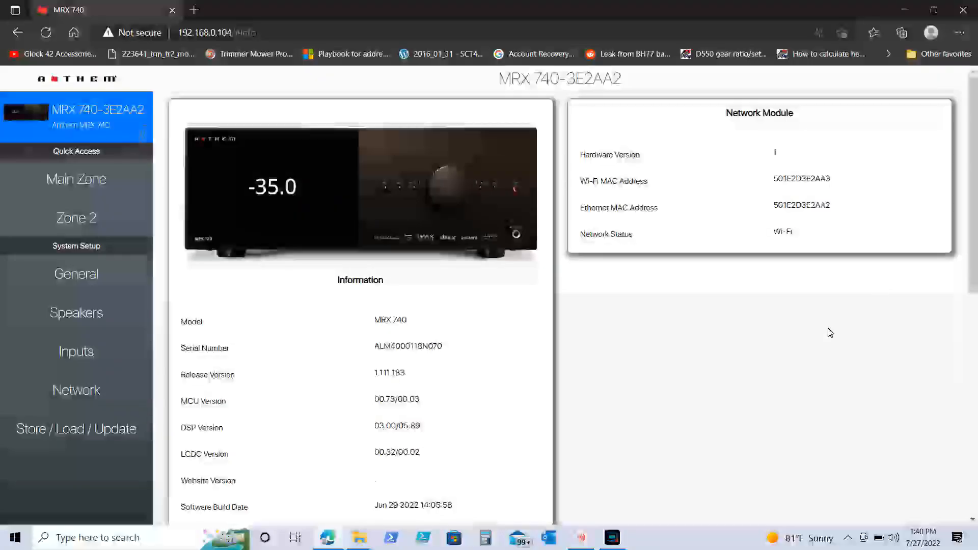
{"action": "left_click_drag", "start_coordinate": [977, 152], "coordinate": [977, 304]}
{"action": "left_click", "coordinate": [414, 92]}
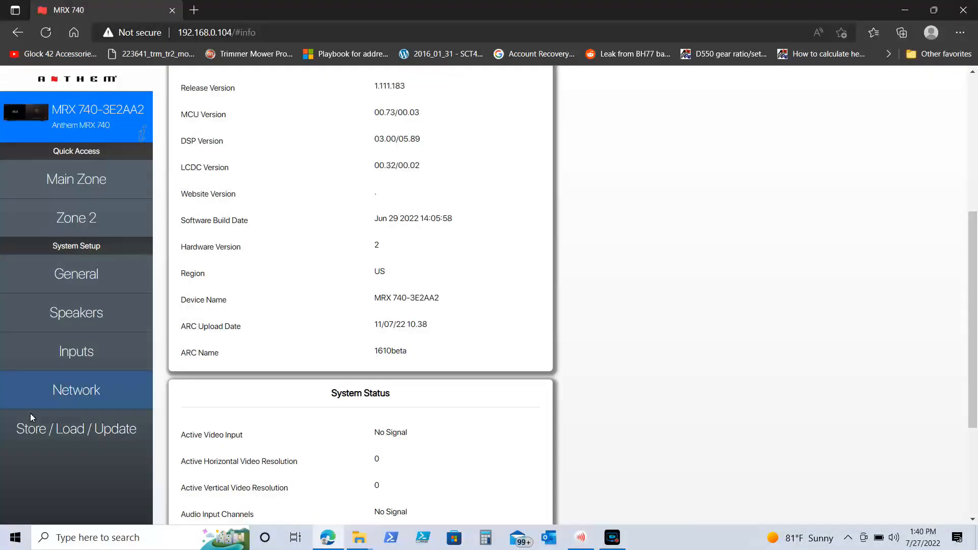
Review the receiver's Store / Load / Update and General setup pages, and return to the Main Zone page
{"action": "left_click", "coordinate": [58, 433]}
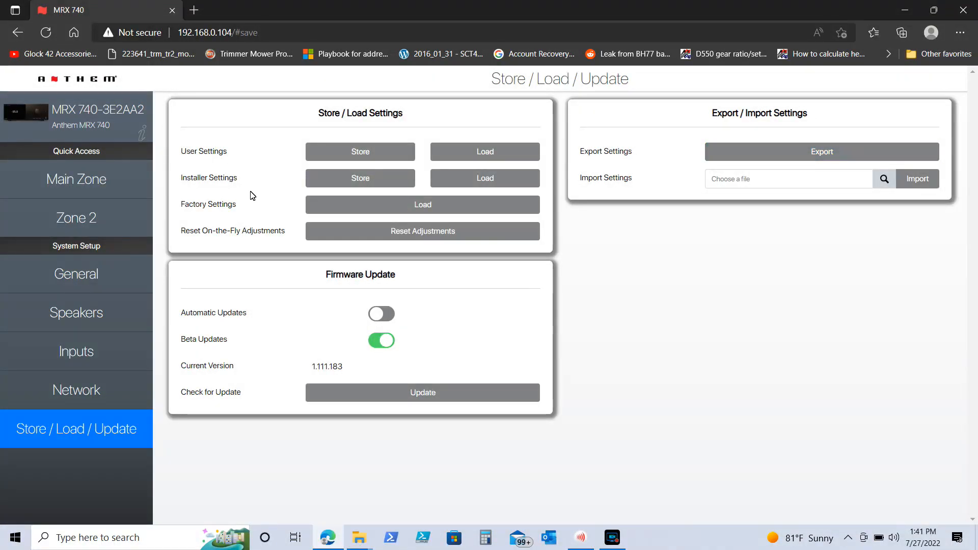
{"action": "left_click", "coordinate": [68, 281]}
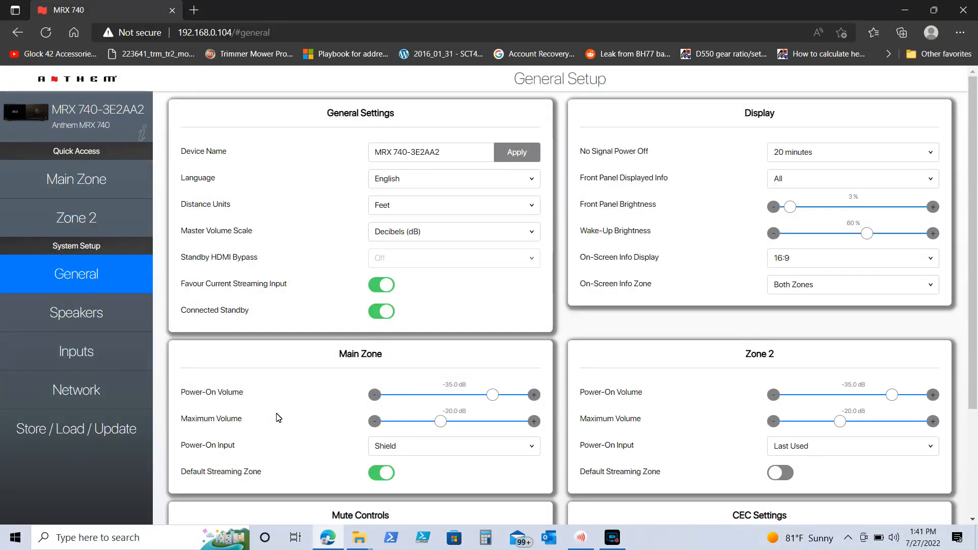
{"action": "left_click", "coordinate": [45, 189]}
Switch to ARC Genesis, launch Quick Measure with the Anthem MRX 740 and maximize the window
{"action": "left_click", "coordinate": [582, 541]}
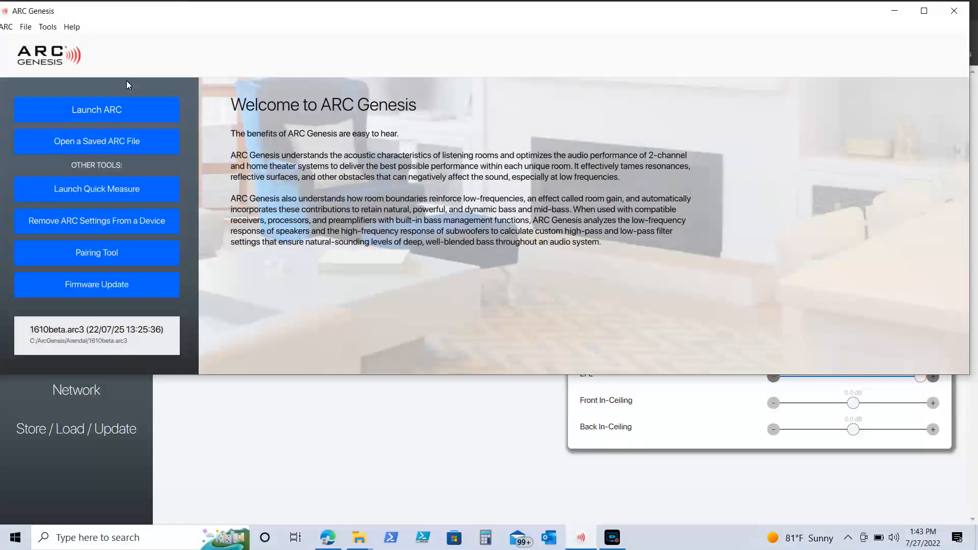
{"action": "left_click", "coordinate": [124, 185]}
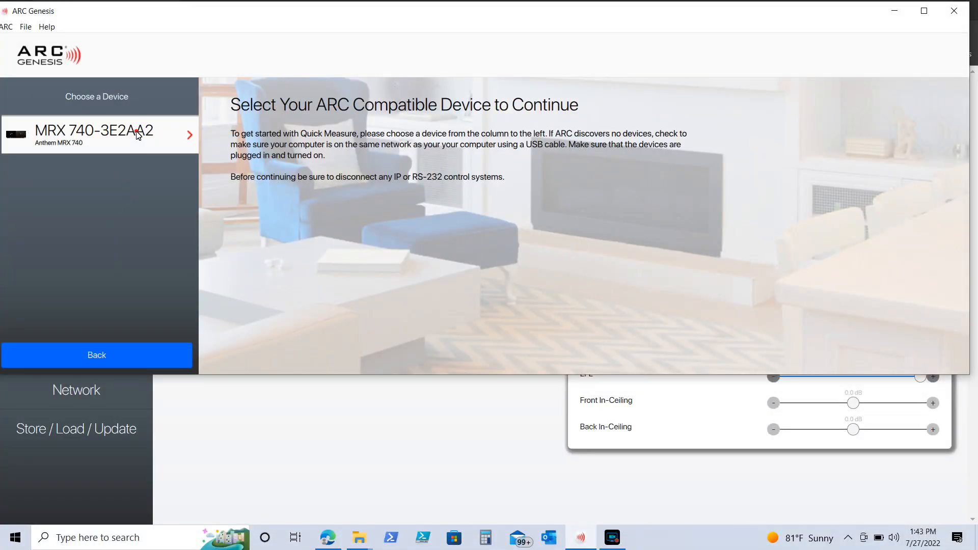
{"action": "left_click", "coordinate": [136, 131]}
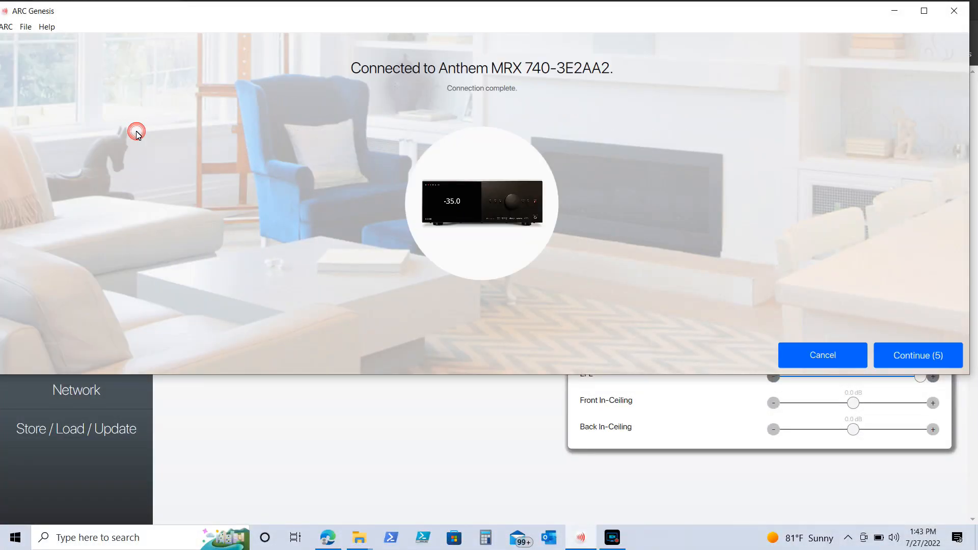
{"action": "left_click", "coordinate": [903, 355]}
{"action": "left_click", "coordinate": [148, 320]}
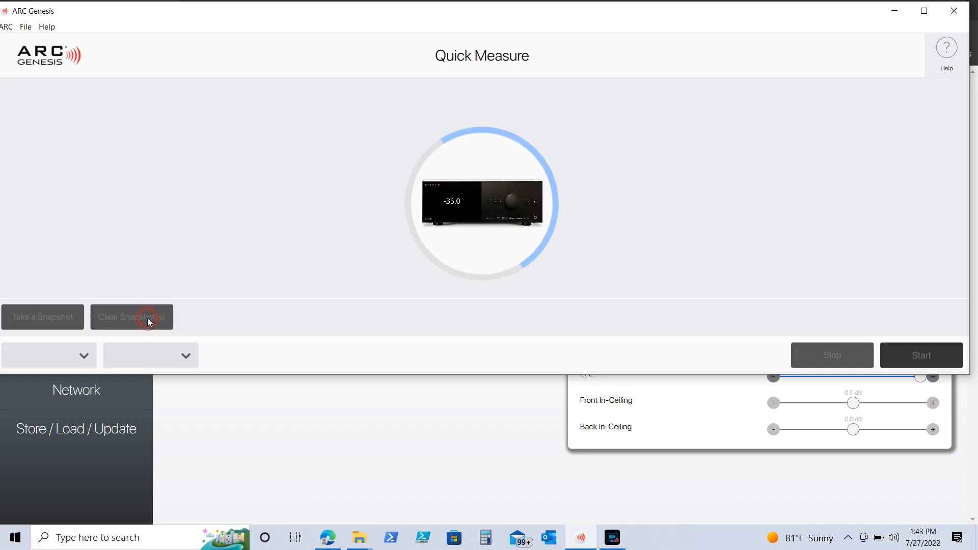
{"action": "left_click", "coordinate": [472, 17]}
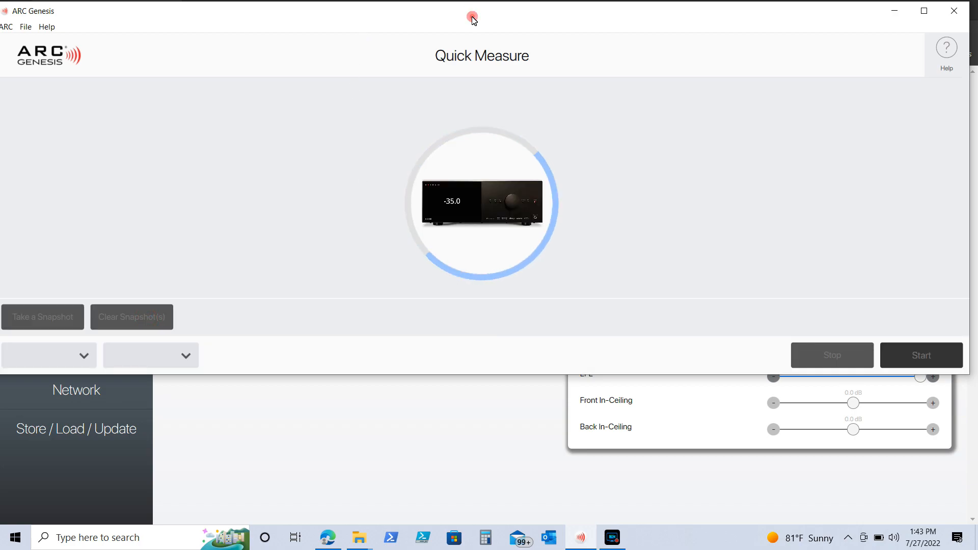
{"action": "double_click", "coordinate": [472, 17]}
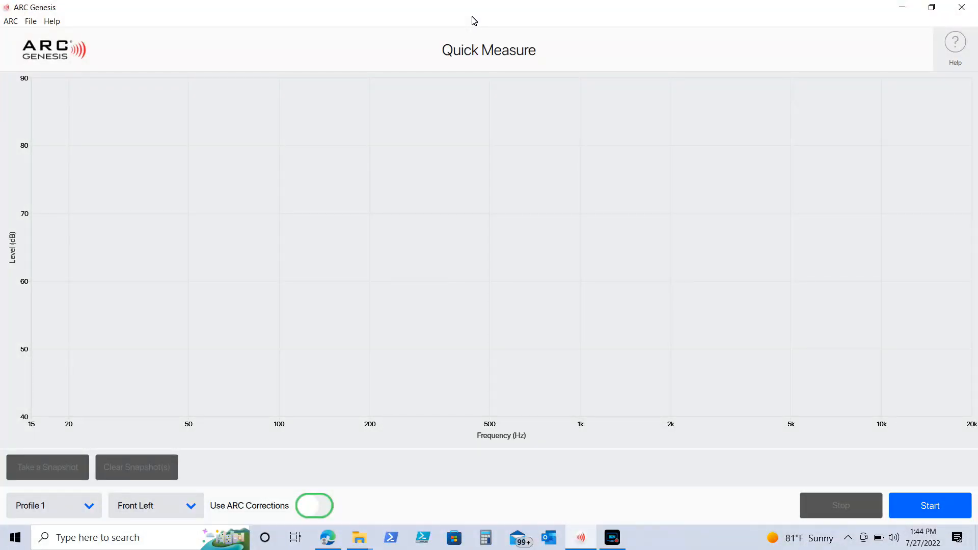
Run quick measurements of the Front Left speaker and of Subwoofer 1 in Profile 1, stopping each one
{"action": "left_click", "coordinate": [939, 511]}
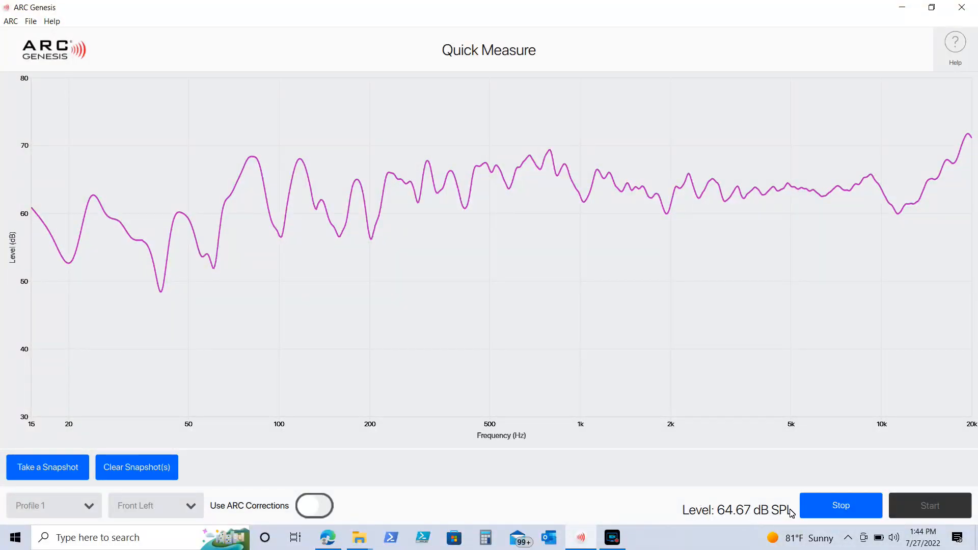
{"action": "left_click", "coordinate": [824, 506]}
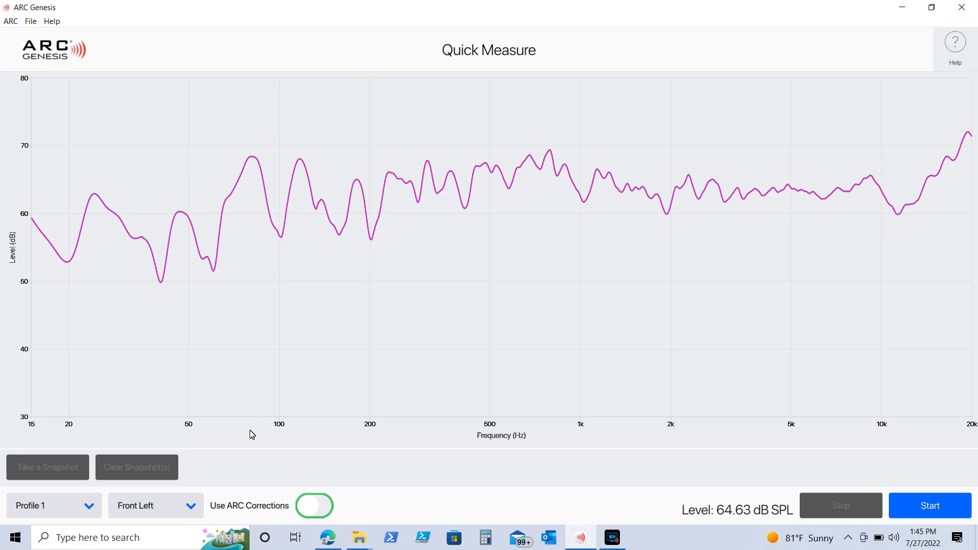
{"action": "left_click", "coordinate": [163, 504]}
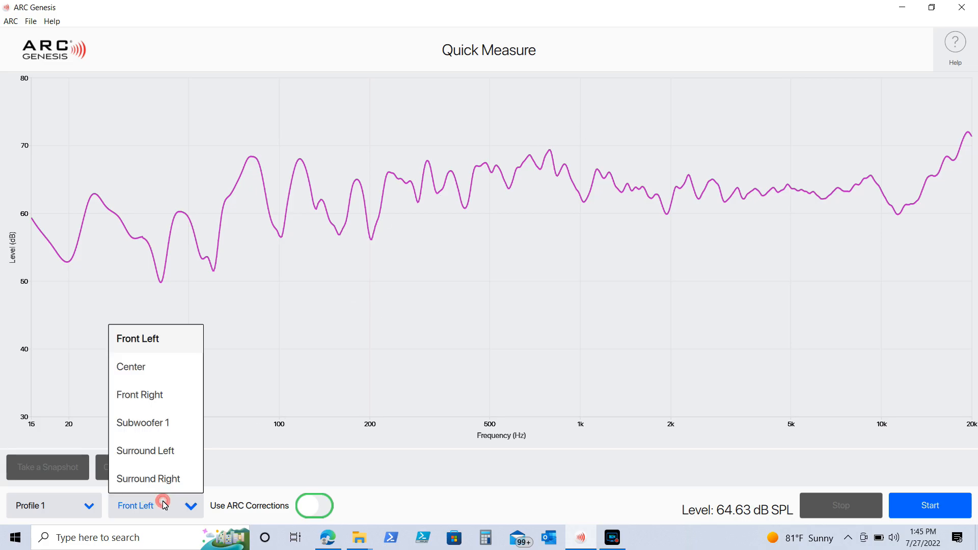
{"action": "left_click", "coordinate": [144, 422]}
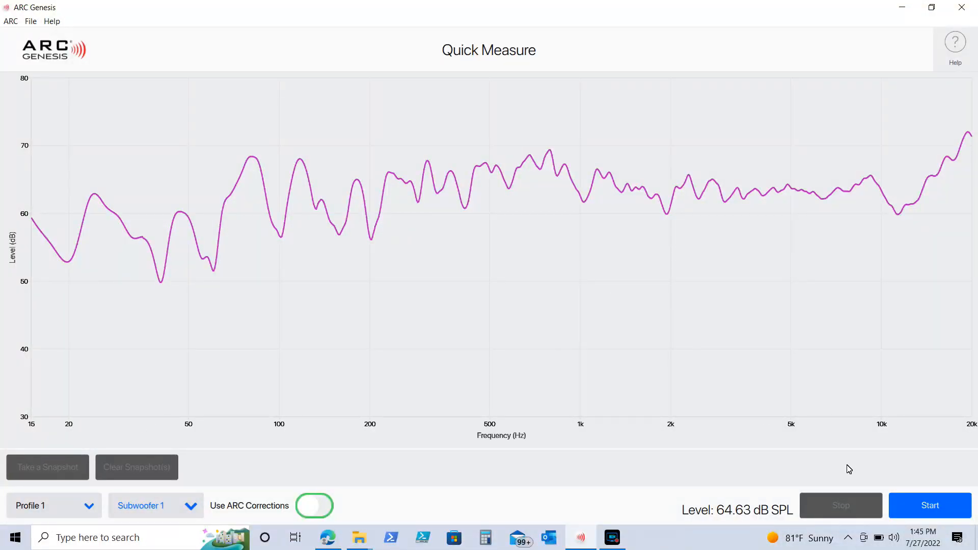
{"action": "left_click", "coordinate": [941, 505]}
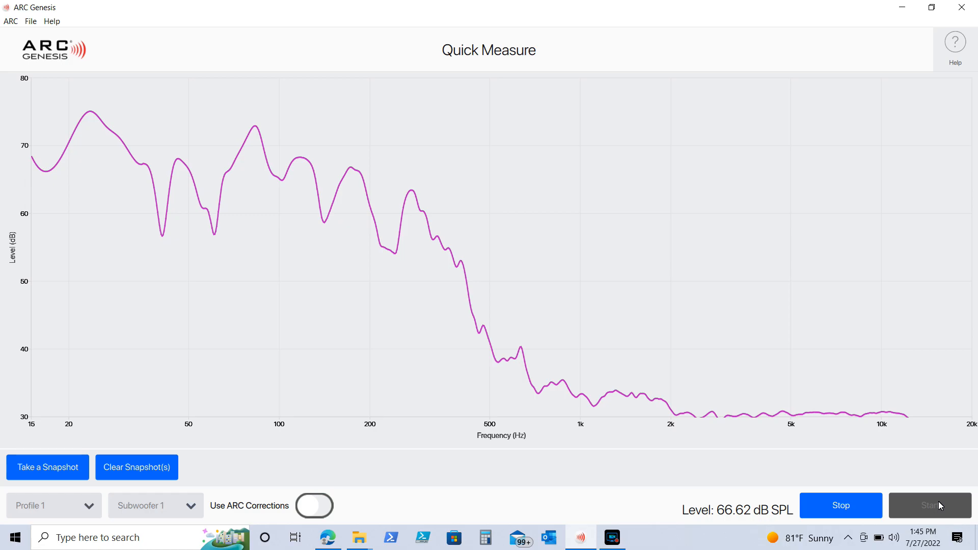
{"action": "left_click", "coordinate": [829, 501]}
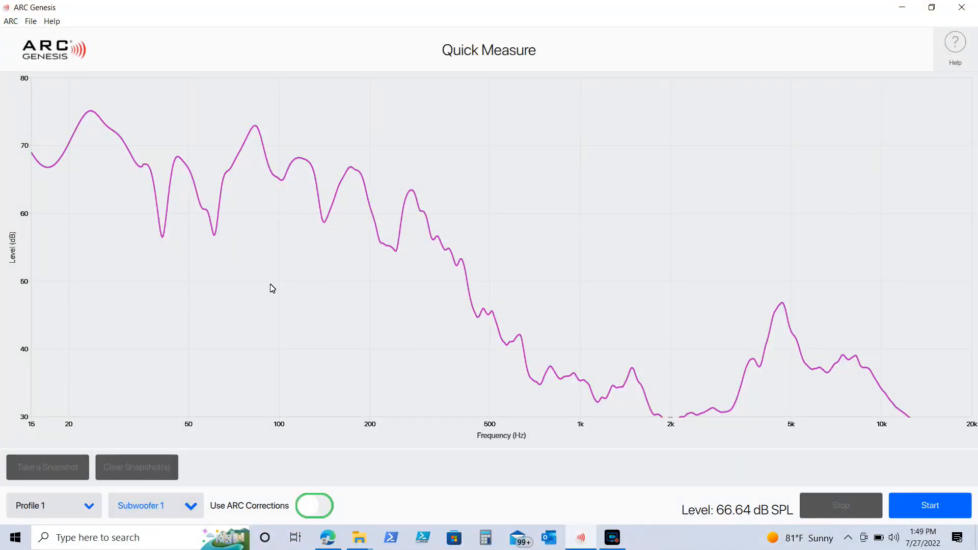
{"action": "left_click", "coordinate": [620, 540]}
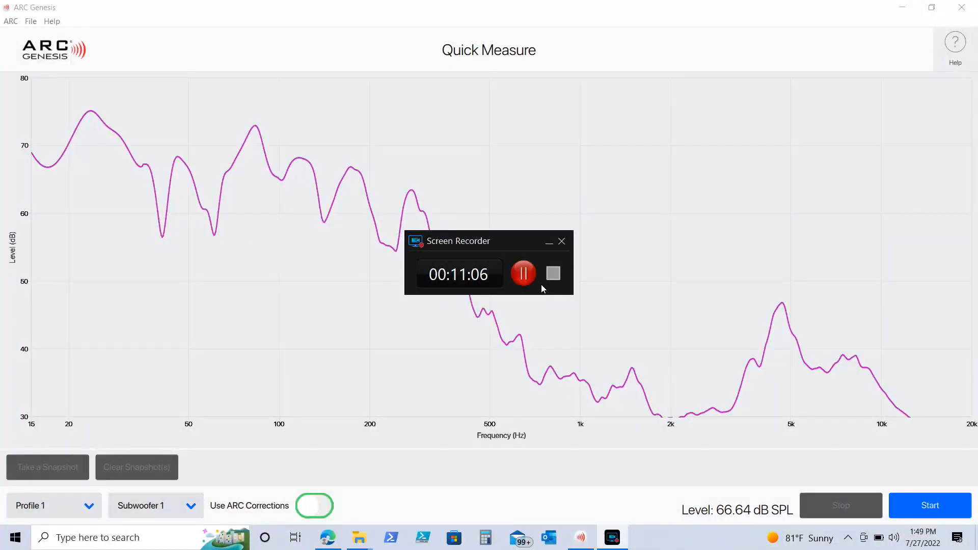
{"action": "left_click", "coordinate": [523, 274]}
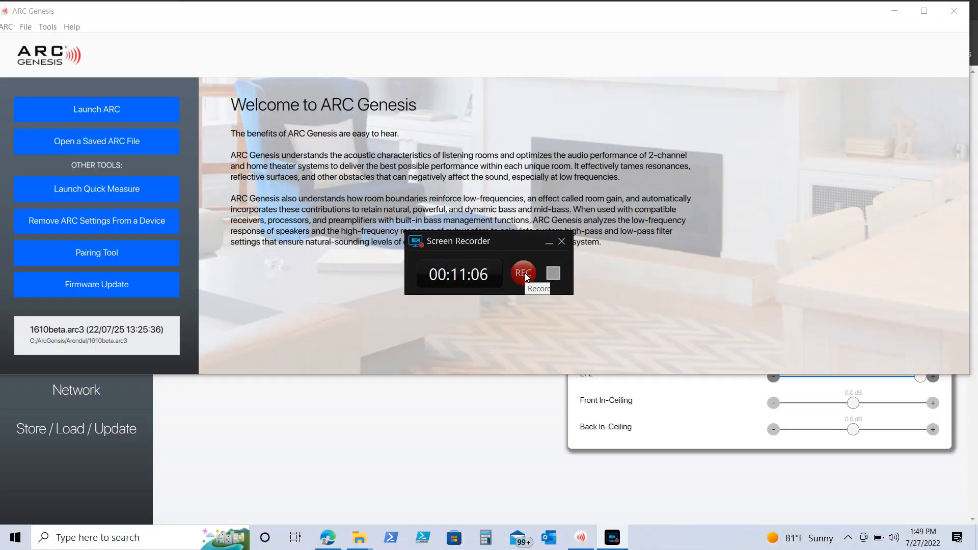
{"action": "left_click", "coordinate": [527, 278]}
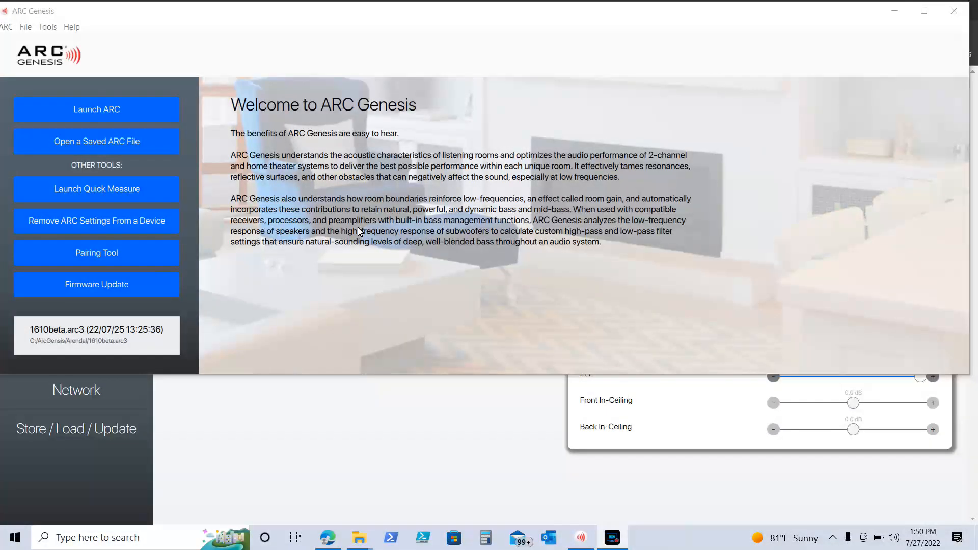
Launch ARC with the Anthem MRX 740, continue to the measurement configuration and maximize the window
{"action": "left_click", "coordinate": [95, 110]}
{"action": "left_click", "coordinate": [114, 134]}
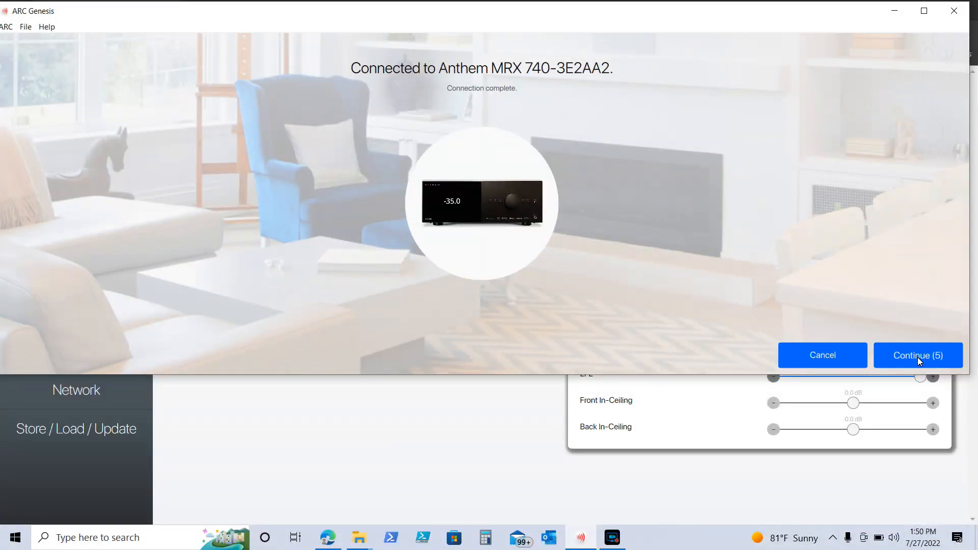
{"action": "left_click", "coordinate": [919, 359]}
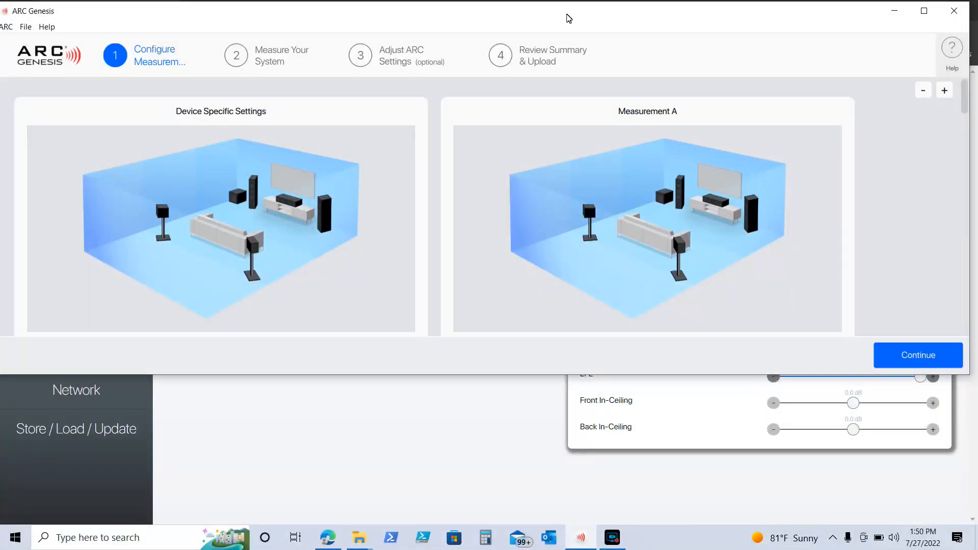
{"action": "double_click", "coordinate": [571, 15]}
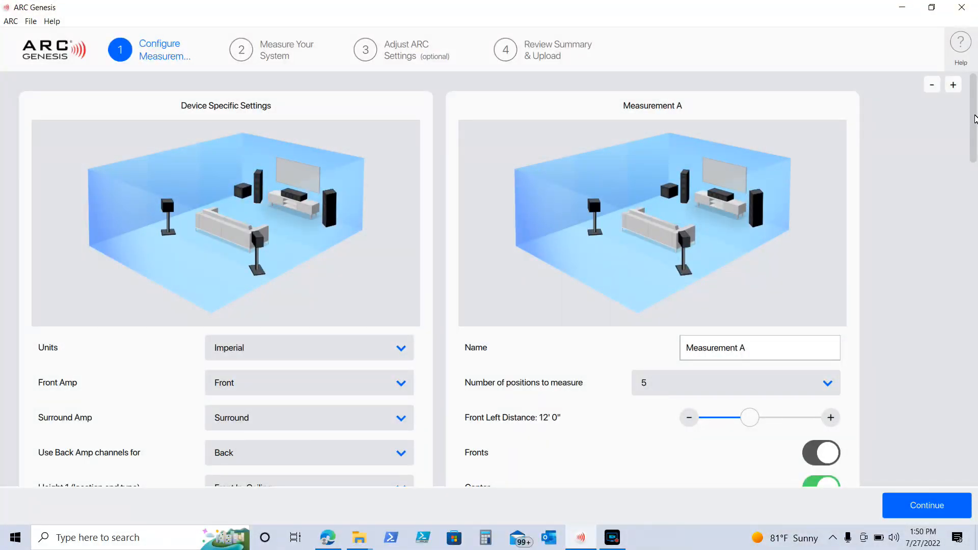
Examine the device-specific and Measurement A settings, including the available options for the back amp channels and Height 1
{"action": "left_click_drag", "start_coordinate": [975, 119], "coordinate": [972, 145]}
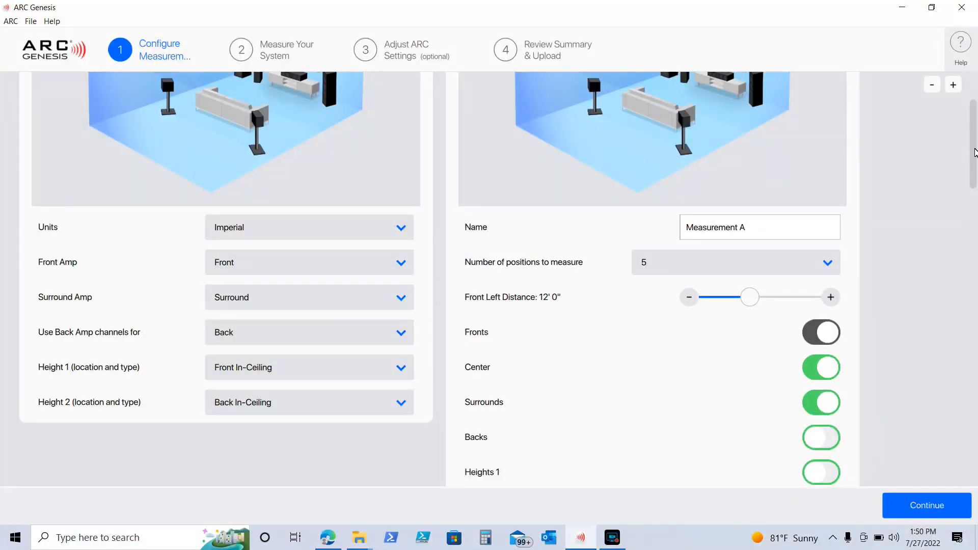
{"action": "mouse_move", "coordinate": [974, 152]}
{"action": "left_mouse_down"}
{"action": "mouse_move", "coordinate": [974, 124]}
{"action": "mouse_move", "coordinate": [976, 132]}
{"action": "left_mouse_up"}
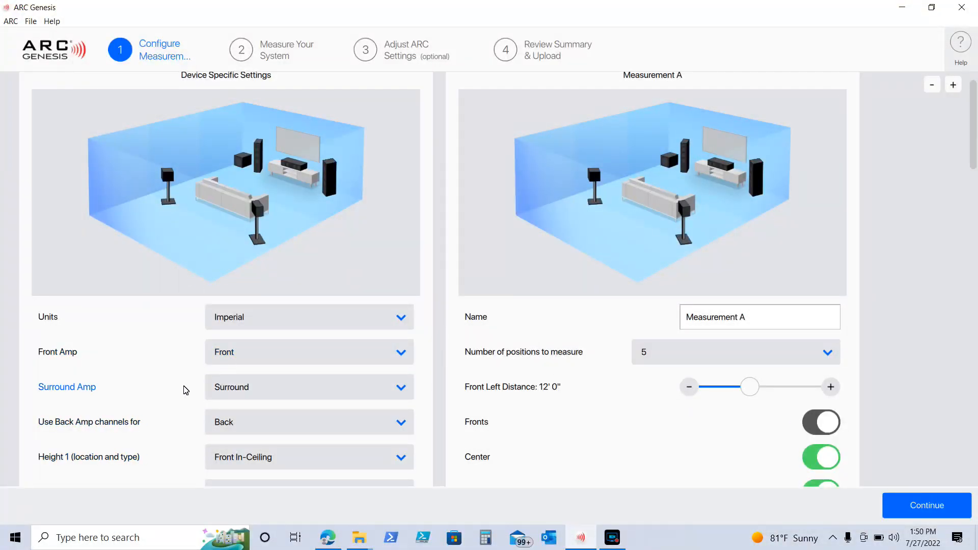
{"action": "left_click", "coordinate": [261, 426]}
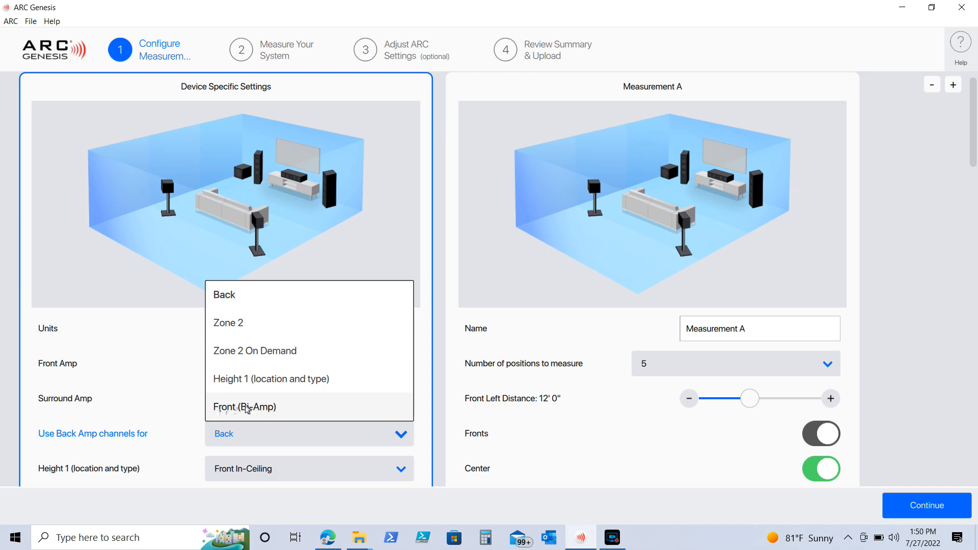
{"action": "left_click", "coordinate": [237, 467]}
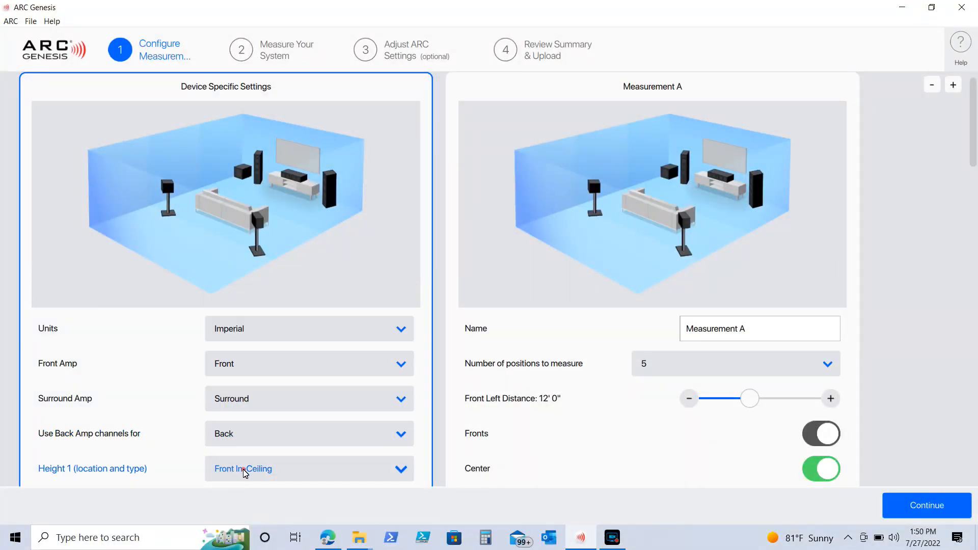
{"action": "left_click", "coordinate": [242, 466]}
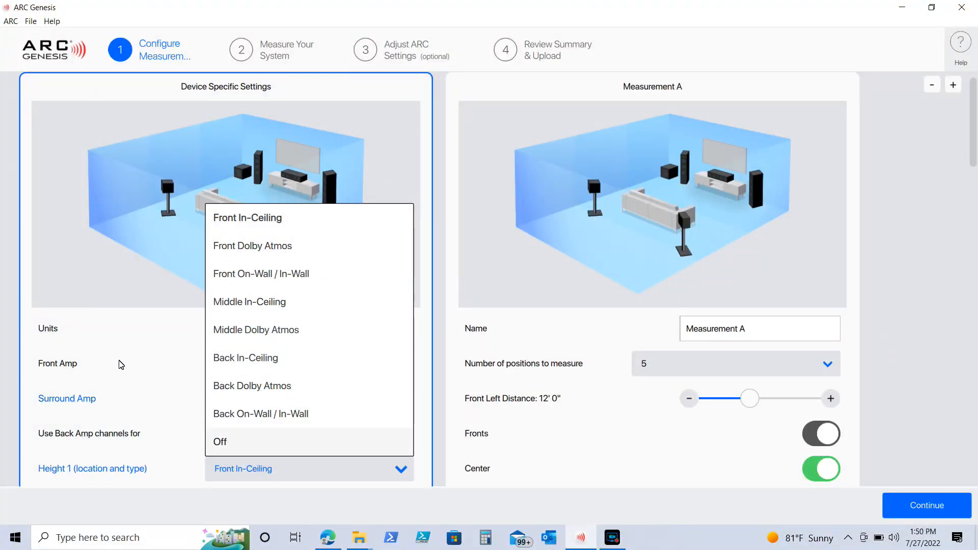
{"action": "left_click", "coordinate": [136, 320]}
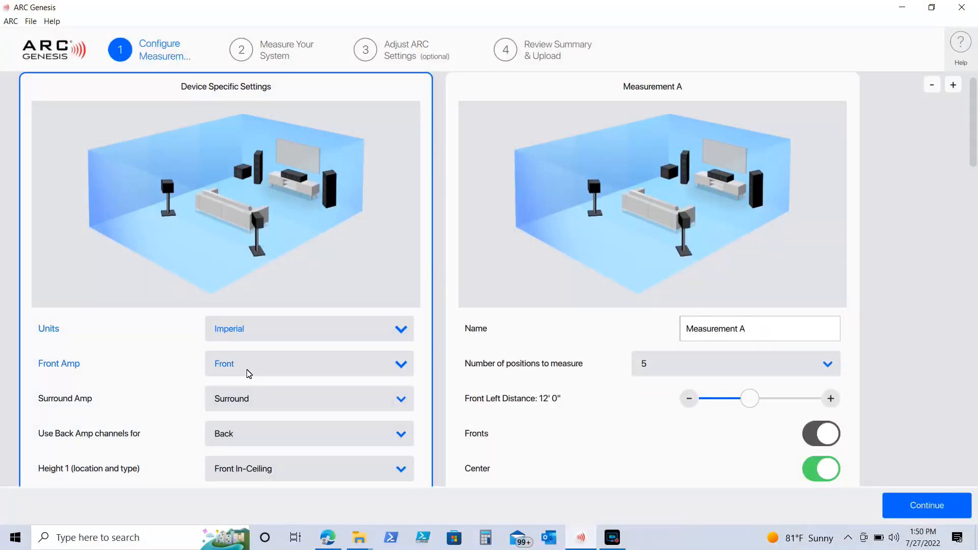
Review the Front Amp options, set Measurement A's Front Left Distance to 10' 0" and continue to microphone selection
{"action": "left_click", "coordinate": [273, 366]}
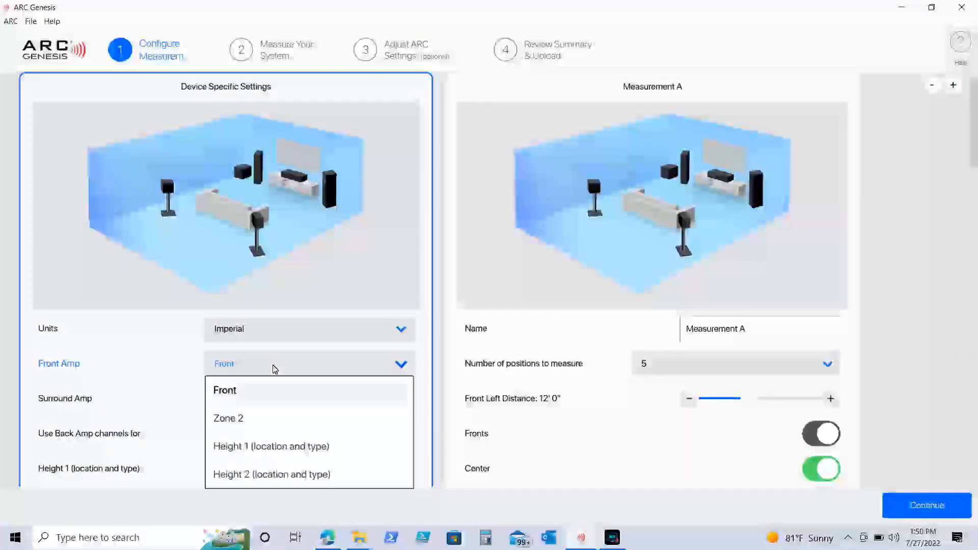
{"action": "left_click", "coordinate": [274, 366]}
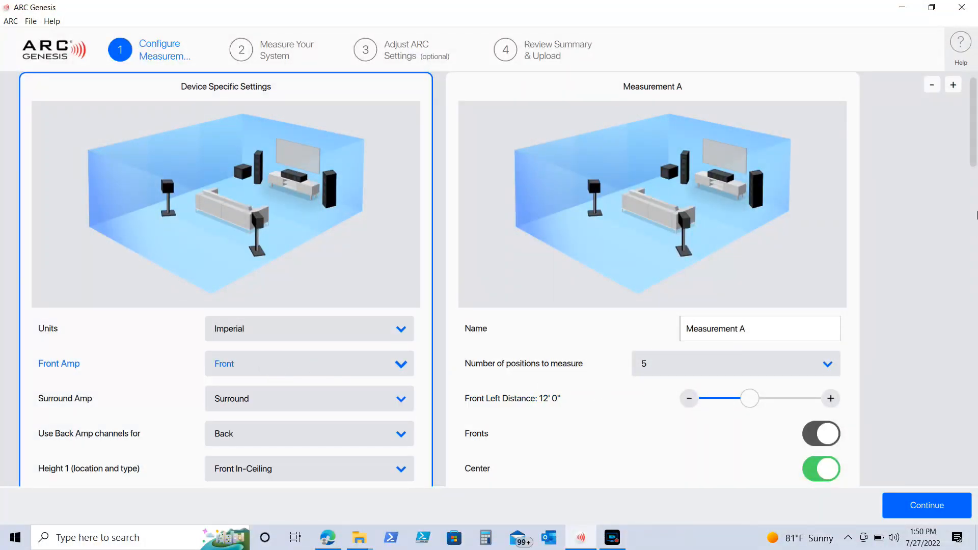
{"action": "left_click_drag", "start_coordinate": [976, 159], "coordinate": [972, 181]}
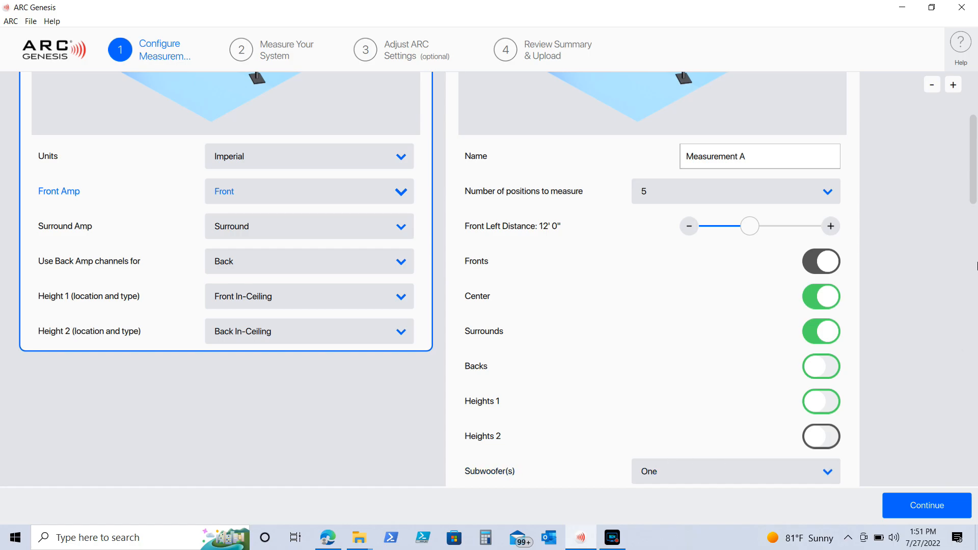
{"action": "scroll", "coordinate": [974, 107], "scroll_direction": "up", "scroll_amount": 3}
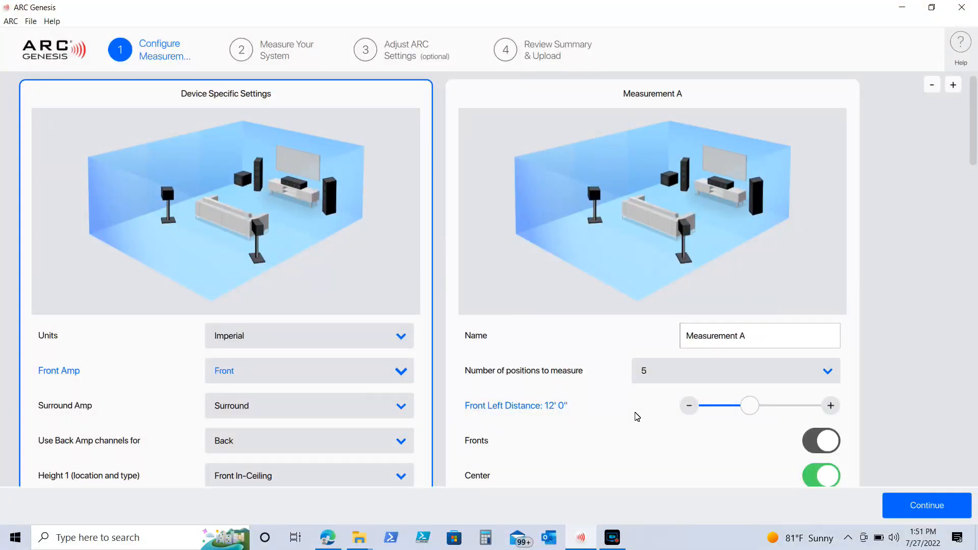
{"action": "left_click_drag", "start_coordinate": [750, 405], "coordinate": [746, 409]}
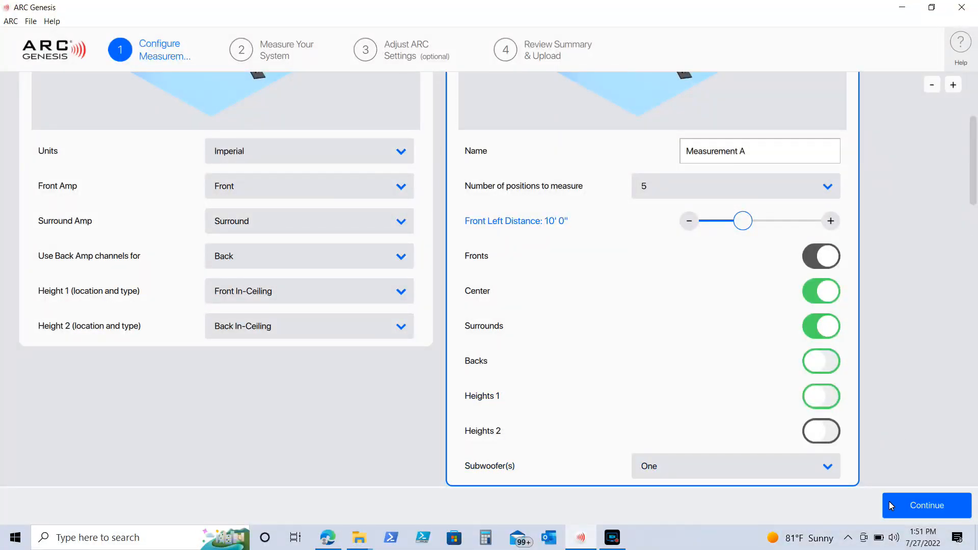
{"action": "left_click", "coordinate": [914, 511]}
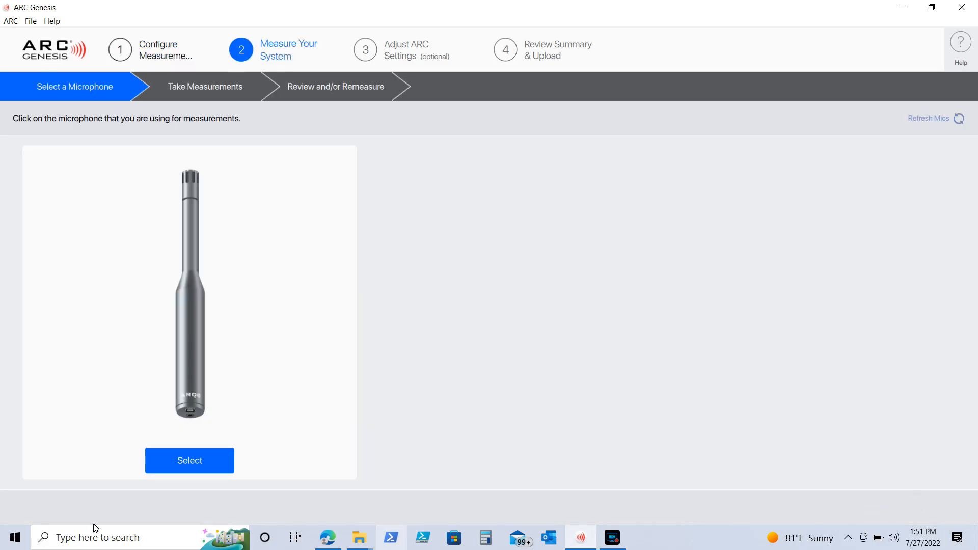
Select the ARC microphone and run the Front Left measurement from position 1, pausing it
{"action": "left_click", "coordinate": [178, 468]}
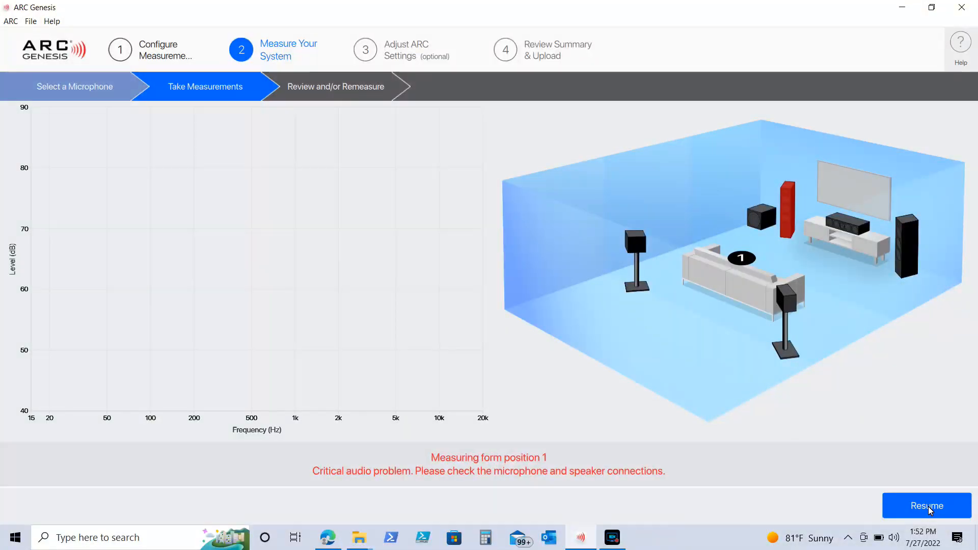
{"action": "left_click", "coordinate": [931, 510]}
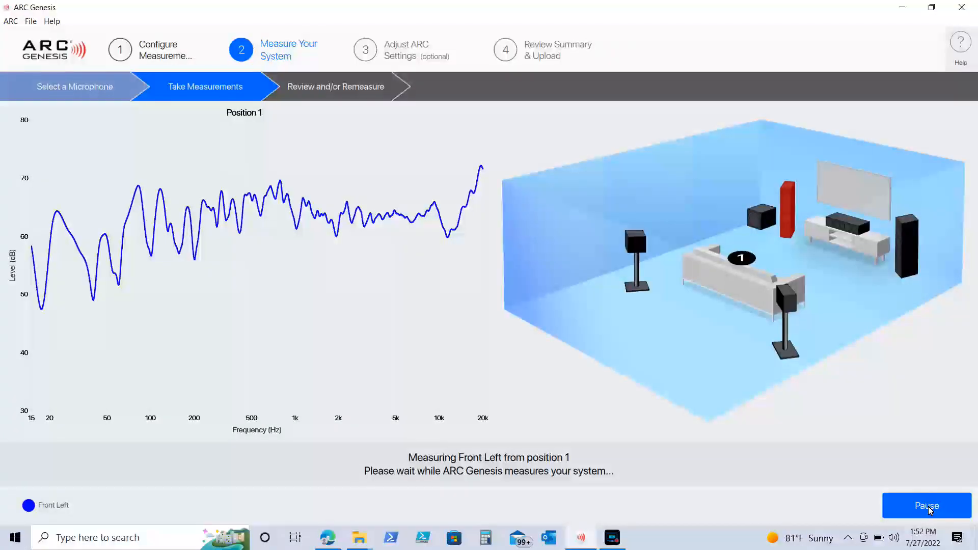
{"action": "left_click", "coordinate": [930, 511]}
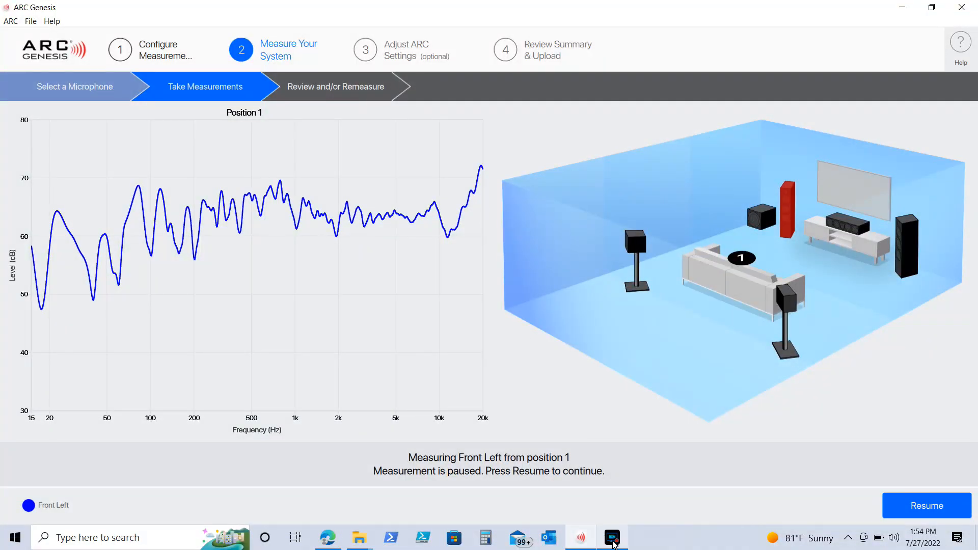
Choose to adjust the settings of 1610beta.arc3 and look through its speaker profiles, speaker selection, levels and targets
{"action": "mouse_move", "coordinate": [614, 544]}
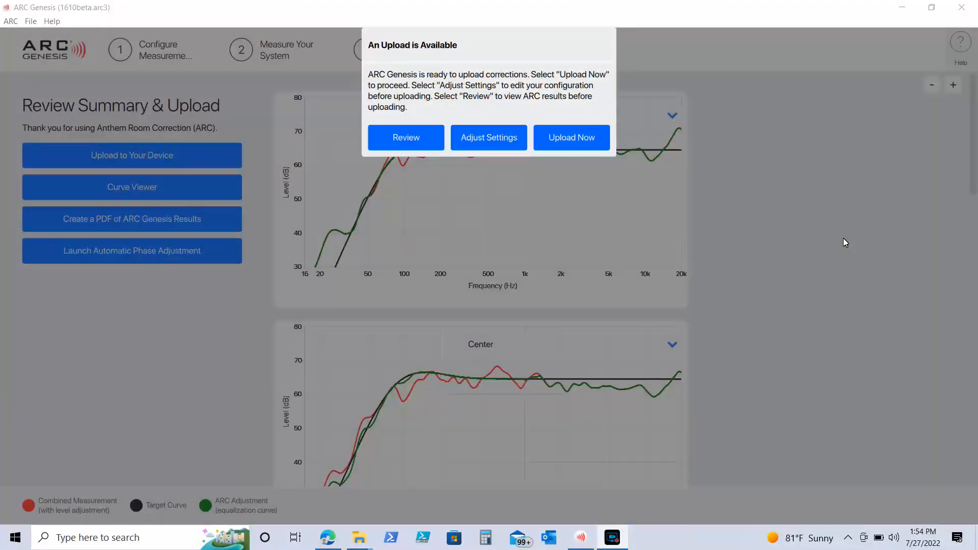
{"action": "left_click", "coordinate": [487, 139]}
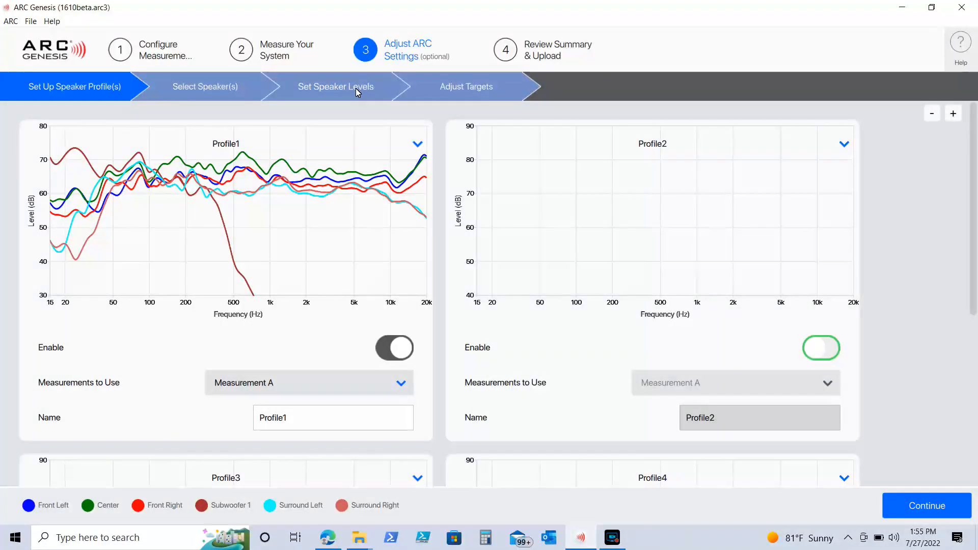
{"action": "left_click", "coordinate": [356, 90]}
{"action": "left_click", "coordinate": [476, 88]}
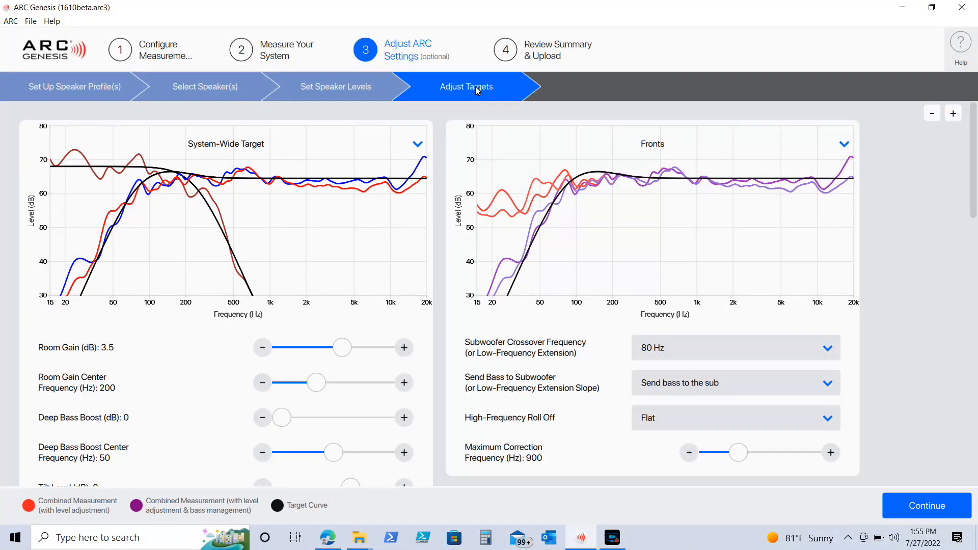
{"action": "left_click", "coordinate": [213, 86]}
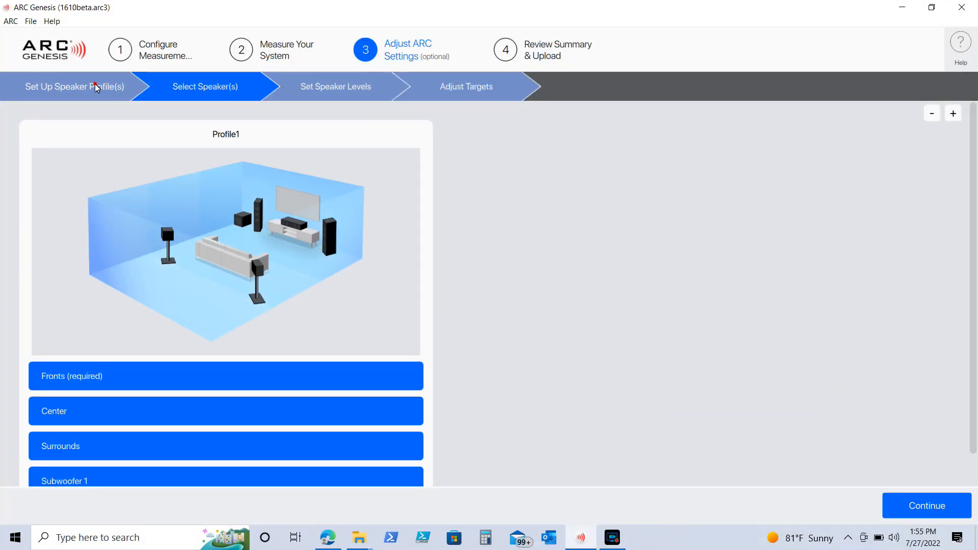
{"action": "left_click", "coordinate": [96, 86]}
{"action": "left_click", "coordinate": [189, 85]}
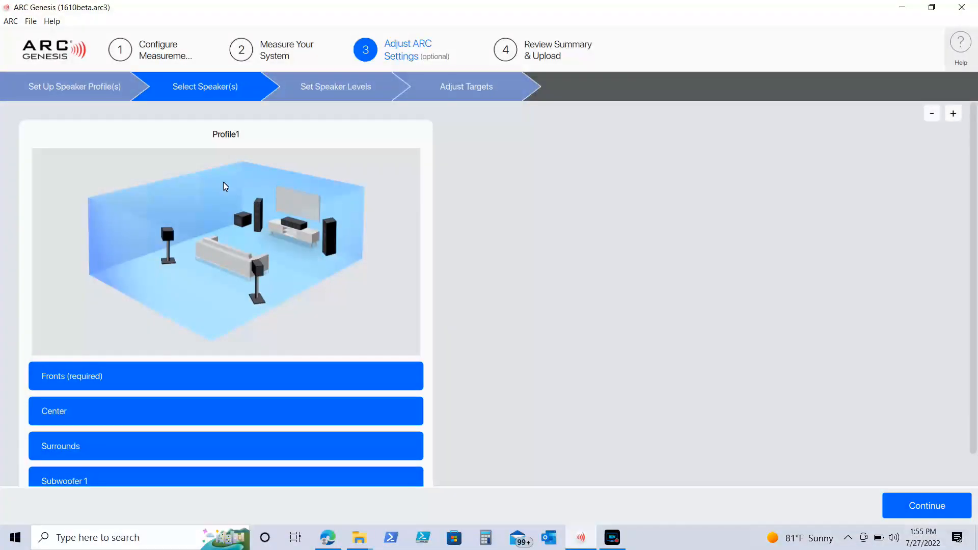
Examine the system-wide level target and each speaker's level and distance, from Front Left through Subwoofer 1
{"action": "left_click", "coordinate": [342, 89]}
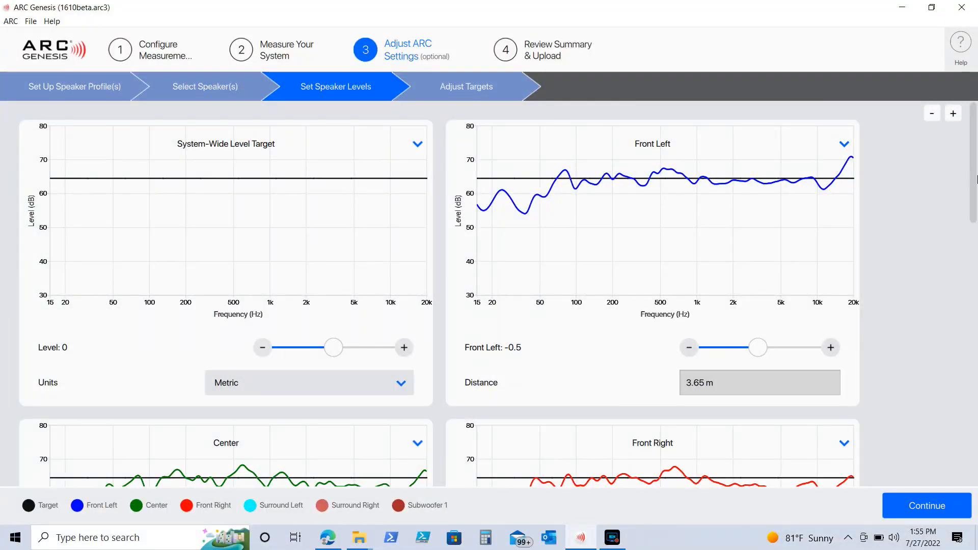
{"action": "scroll", "coordinate": [974, 183], "scroll_direction": "down", "scroll_amount": 2}
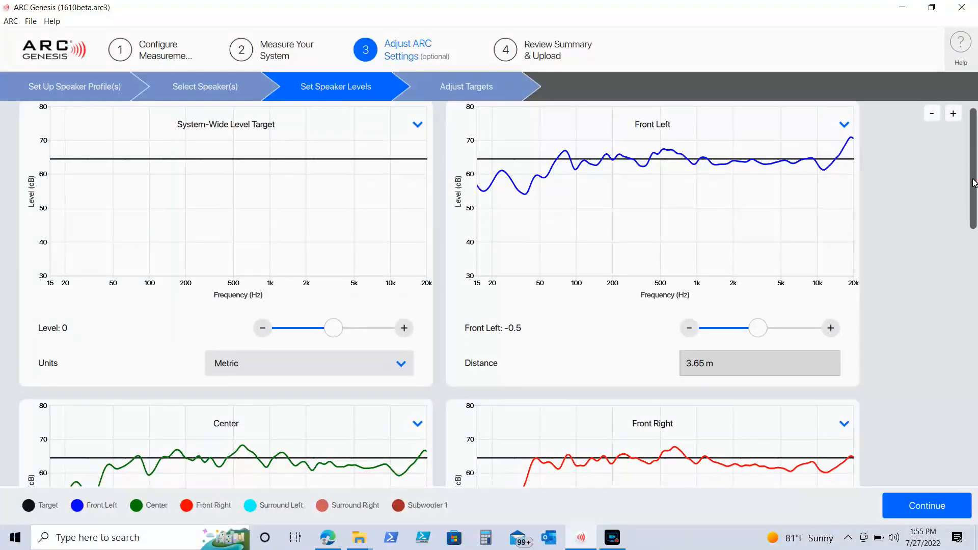
{"action": "left_click_drag", "start_coordinate": [974, 193], "coordinate": [971, 268]}
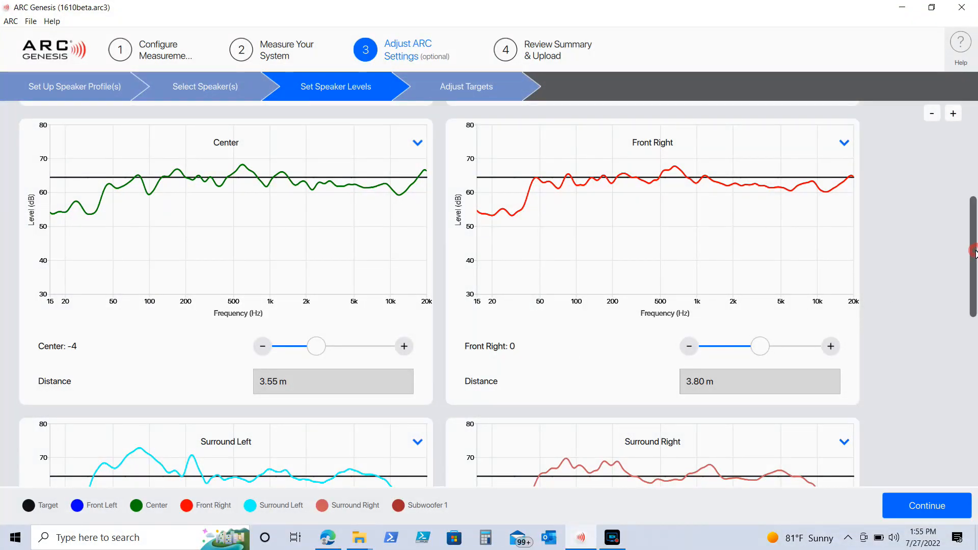
{"action": "scroll", "coordinate": [971, 250], "scroll_direction": "up", "scroll_amount": 1}
{"action": "scroll", "coordinate": [973, 240], "scroll_direction": "up", "scroll_amount": 5}
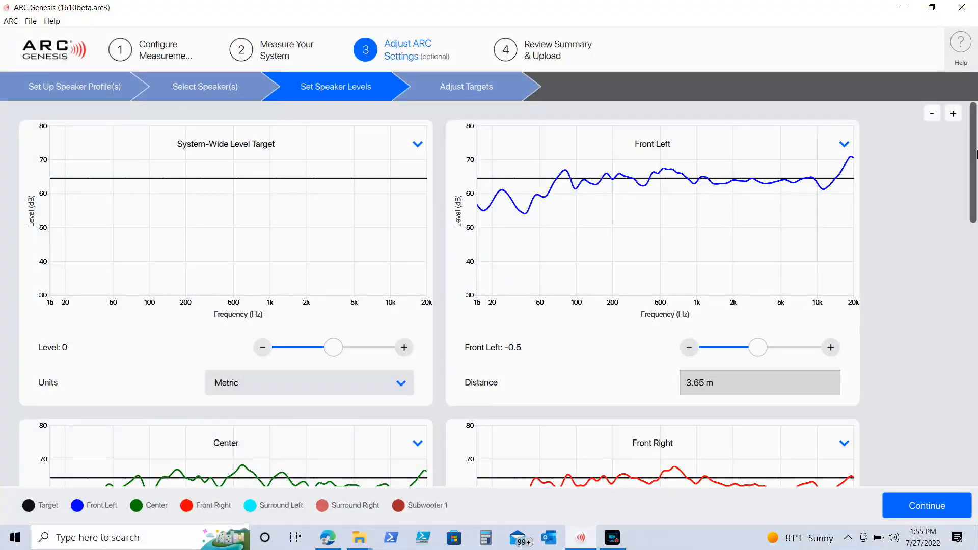
{"action": "scroll", "coordinate": [974, 239], "scroll_direction": "down", "scroll_amount": 4}
{"action": "scroll", "coordinate": [974, 238], "scroll_direction": "down", "scroll_amount": 1}
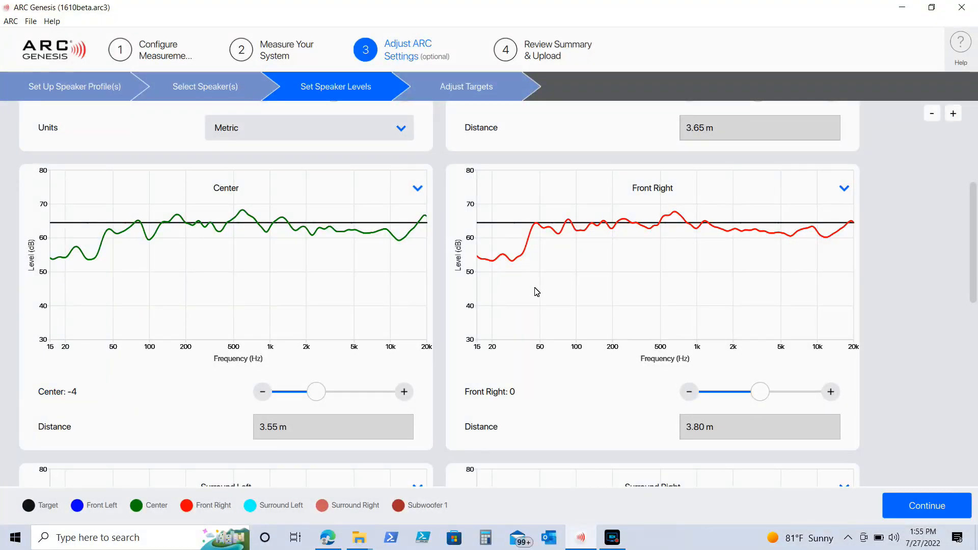
{"action": "left_click_drag", "start_coordinate": [974, 258], "coordinate": [970, 350]}
{"action": "scroll", "coordinate": [970, 350], "scroll_direction": "down", "scroll_amount": 1}
{"action": "scroll", "coordinate": [967, 360], "scroll_direction": "down", "scroll_amount": 4}
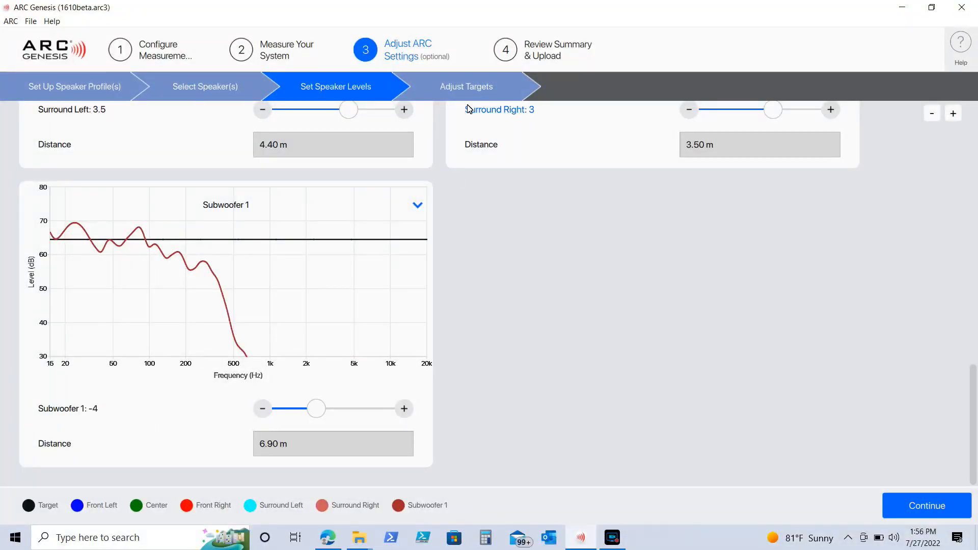
{"action": "left_click", "coordinate": [466, 89]}
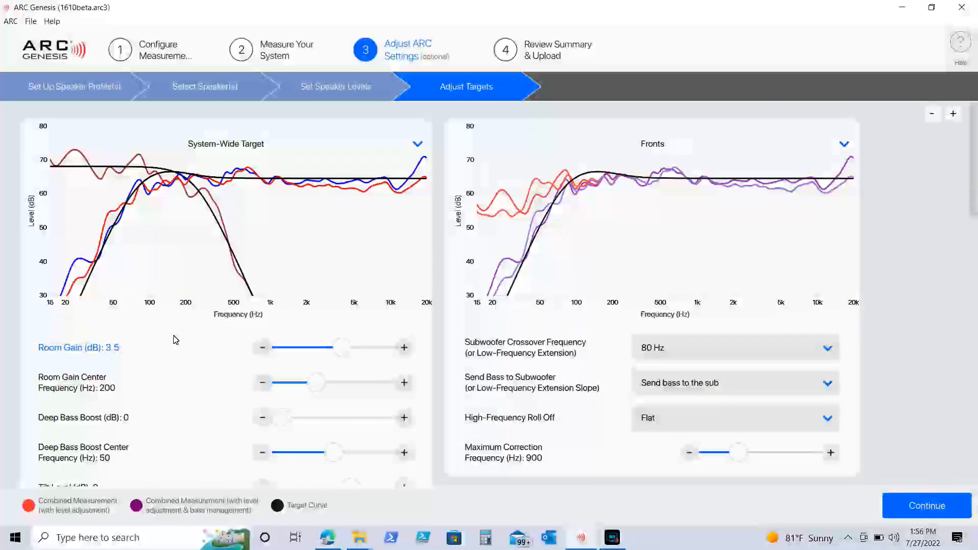
{"action": "left_click", "coordinate": [348, 85]}
{"action": "left_click_drag", "start_coordinate": [974, 154], "coordinate": [973, 466]}
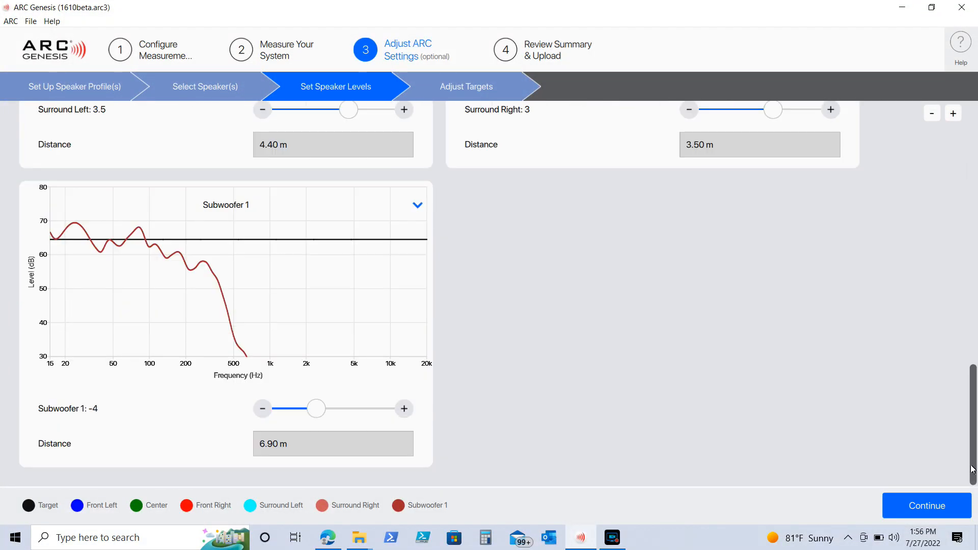
In the system-wide target, try a Room Gain of 3.375 dB, restore it to 3.5 dB and keep Deep Bass Boost at 0
{"action": "left_click", "coordinate": [473, 87]}
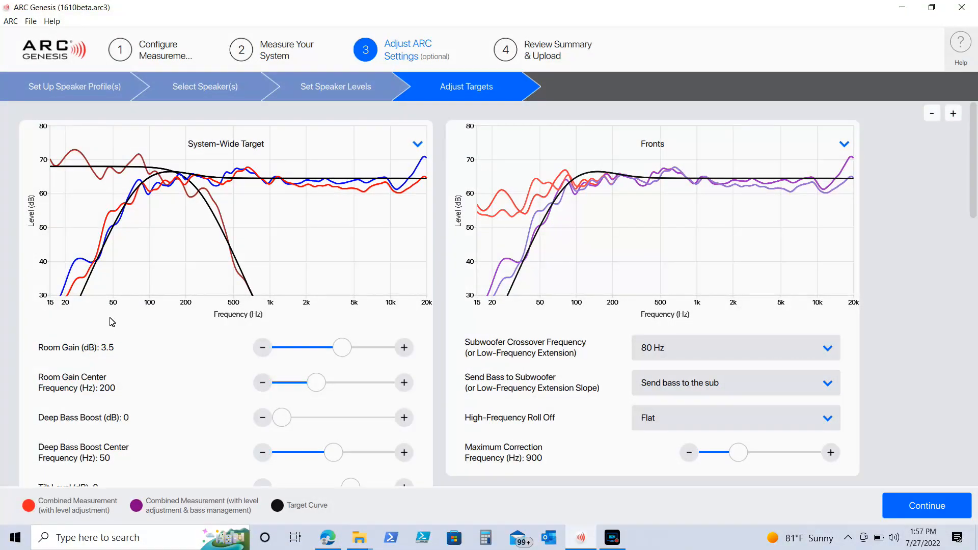
{"action": "left_click", "coordinate": [342, 351]}
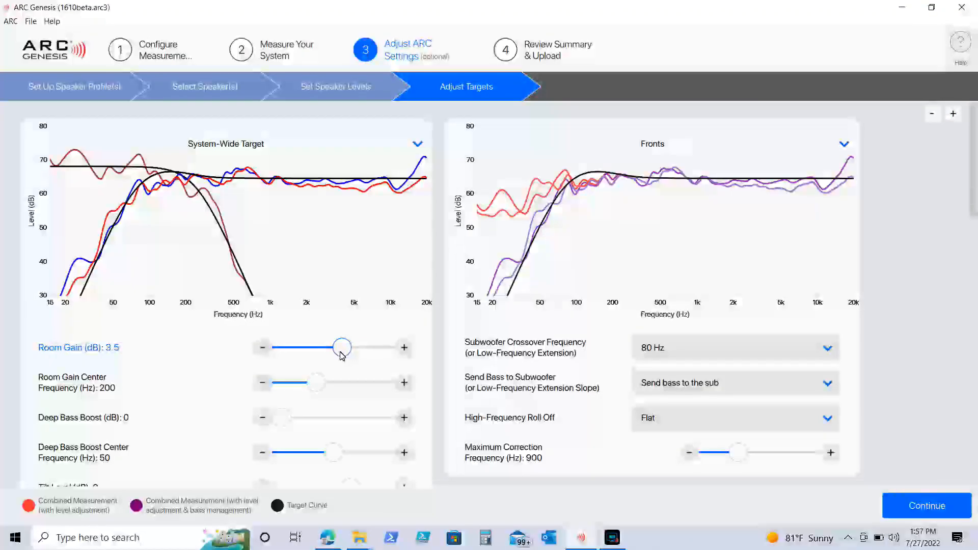
{"action": "scroll", "coordinate": [342, 354], "scroll_direction": "down", "scroll_amount": 1}
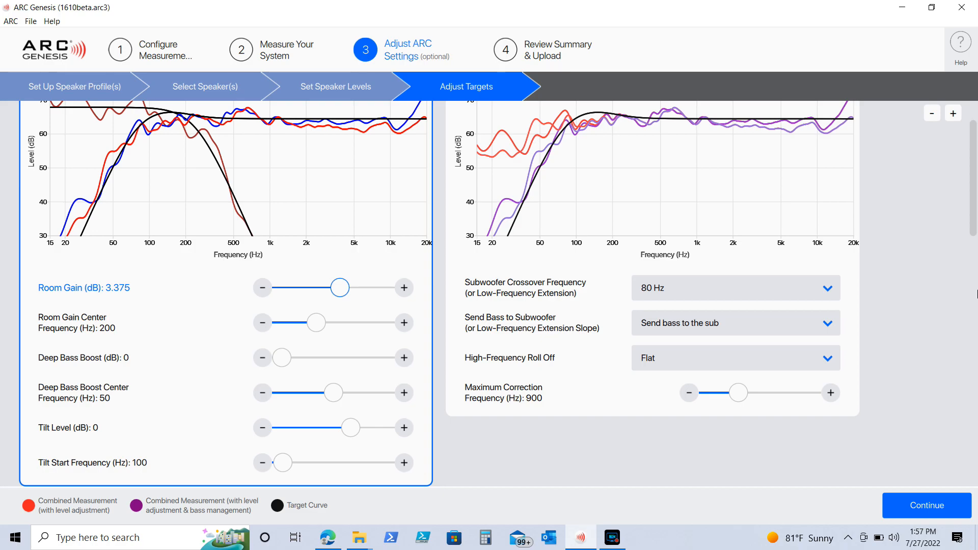
{"action": "scroll", "coordinate": [423, 359], "scroll_direction": "up", "scroll_amount": 1}
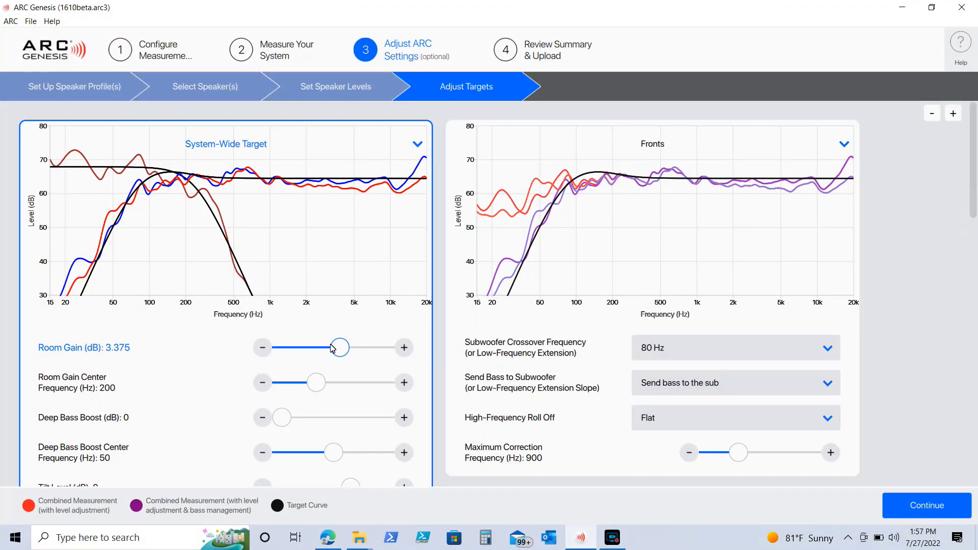
{"action": "mouse_move", "coordinate": [334, 348]}
{"action": "left_mouse_down"}
{"action": "mouse_move", "coordinate": [279, 348]}
{"action": "mouse_move", "coordinate": [416, 360]}
{"action": "mouse_move", "coordinate": [282, 348]}
{"action": "mouse_move", "coordinate": [402, 352]}
{"action": "mouse_move", "coordinate": [291, 348]}
{"action": "mouse_move", "coordinate": [389, 347]}
{"action": "mouse_move", "coordinate": [280, 348]}
{"action": "mouse_move", "coordinate": [365, 348]}
{"action": "mouse_move", "coordinate": [332, 352]}
{"action": "mouse_move", "coordinate": [344, 352]}
{"action": "left_mouse_up"}
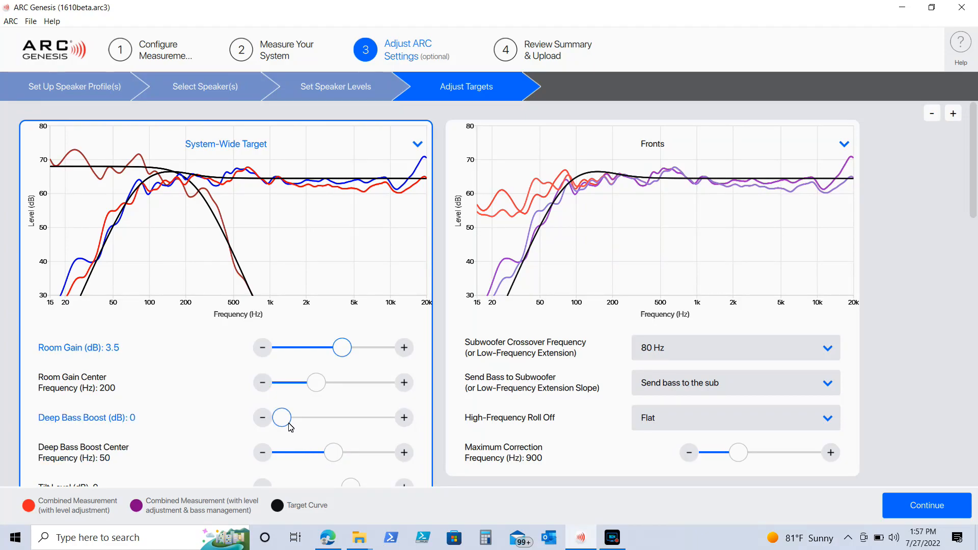
{"action": "left_click_drag", "start_coordinate": [284, 421], "coordinate": [263, 422]}
Switch to the MRX 740 web interface in the browser and view Profile1's speaker distances and levels
{"action": "left_click", "coordinate": [330, 536]}
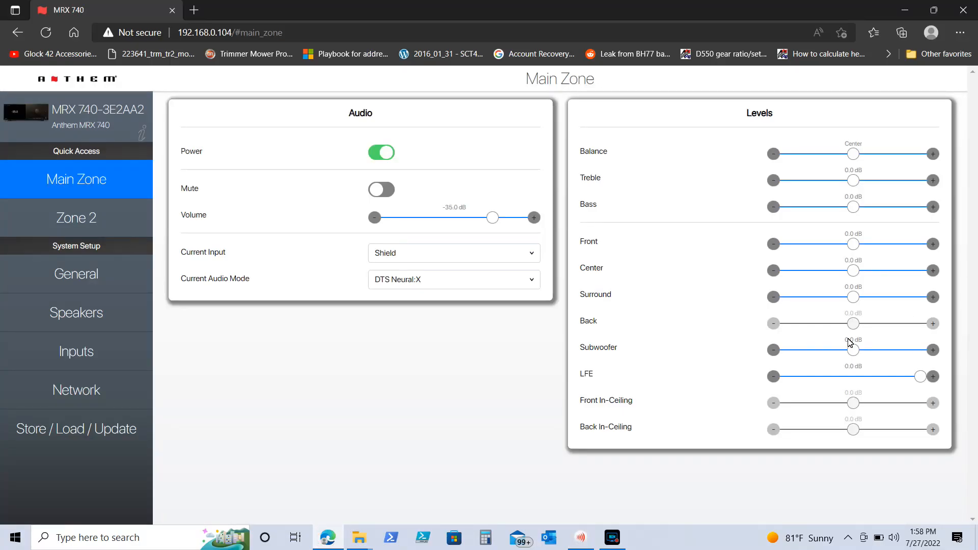
{"action": "left_click", "coordinate": [97, 310]}
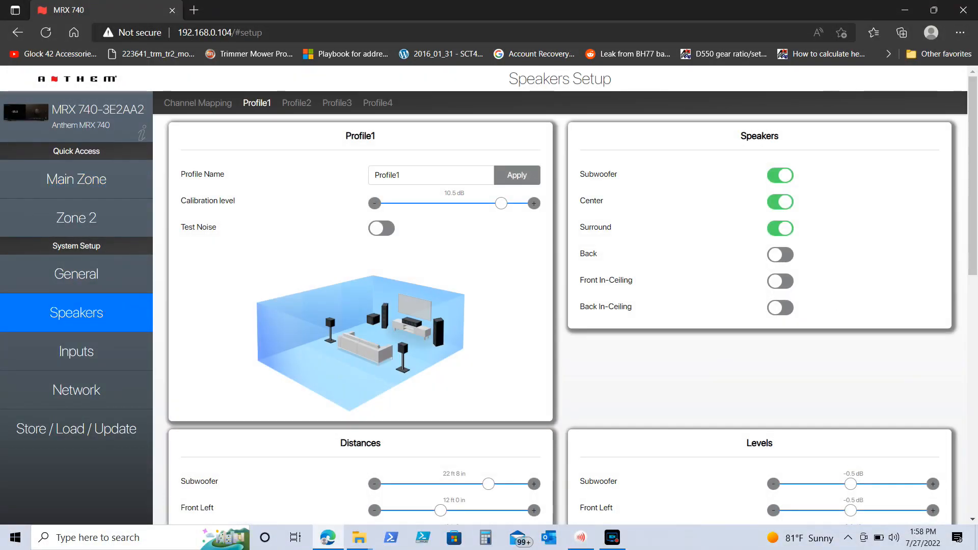
{"action": "left_click_drag", "start_coordinate": [976, 176], "coordinate": [975, 298]}
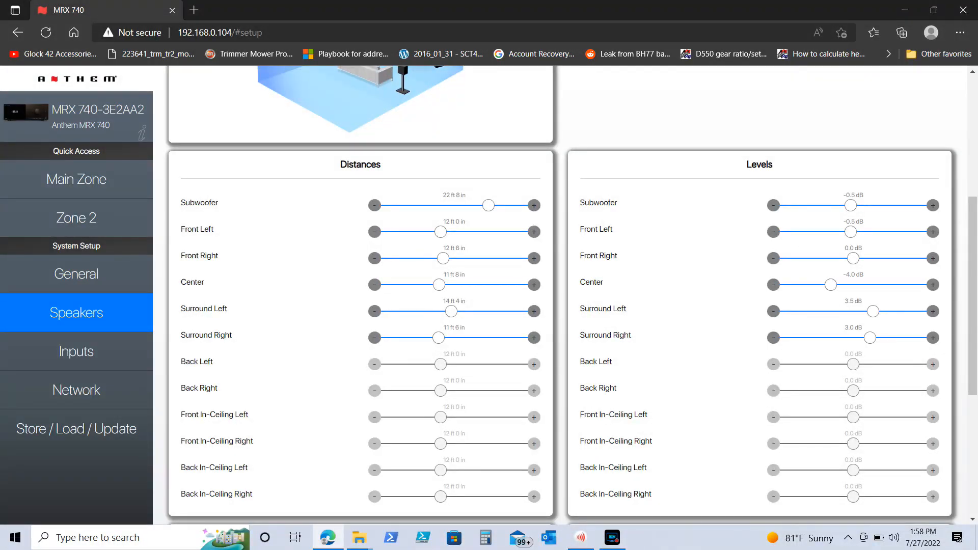
Switch to ARC Genesis to check its speaker levels and targets, and return to the receiver's web page to compare them
{"action": "left_click", "coordinate": [579, 544]}
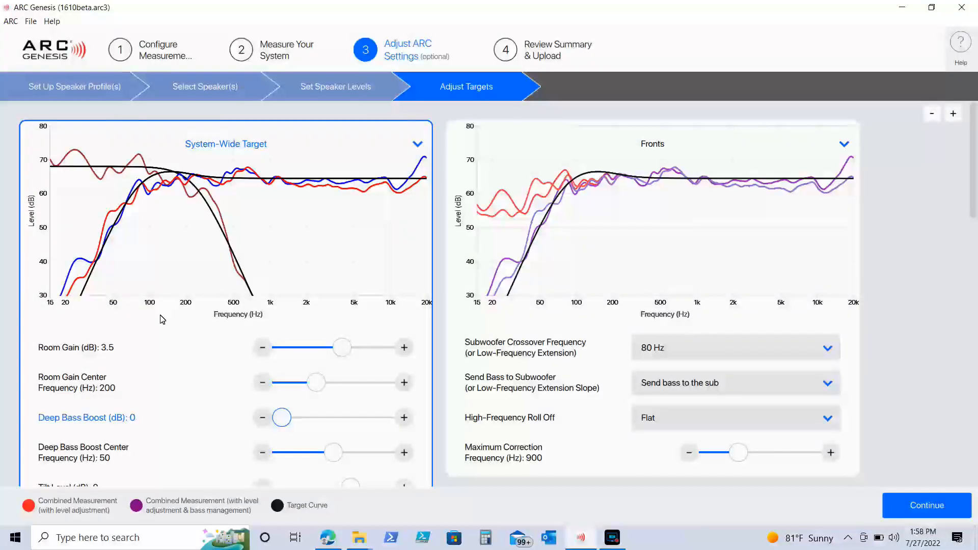
{"action": "left_click", "coordinate": [321, 82]}
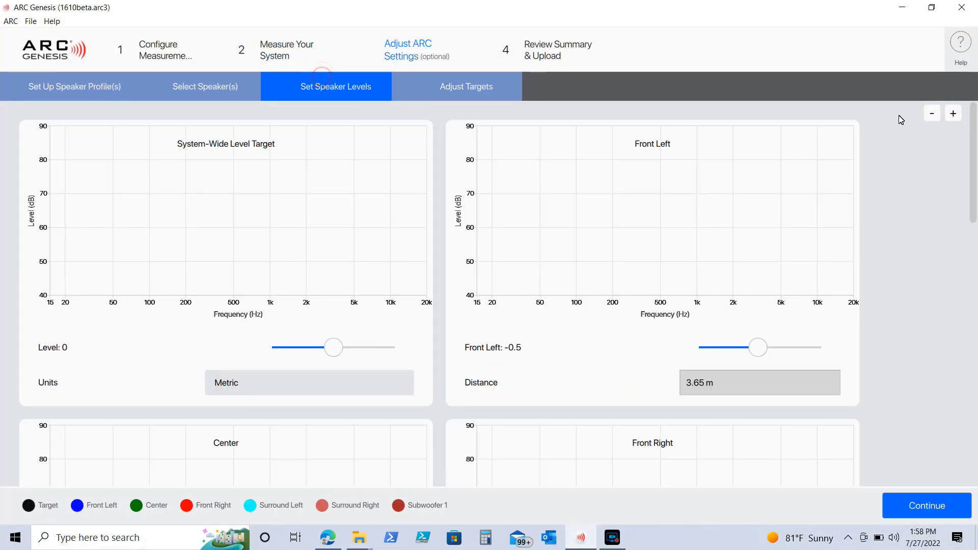
{"action": "mouse_move", "coordinate": [973, 143]}
{"action": "left_mouse_down"}
{"action": "mouse_move", "coordinate": [971, 405]}
{"action": "mouse_move", "coordinate": [971, 132]}
{"action": "left_mouse_up"}
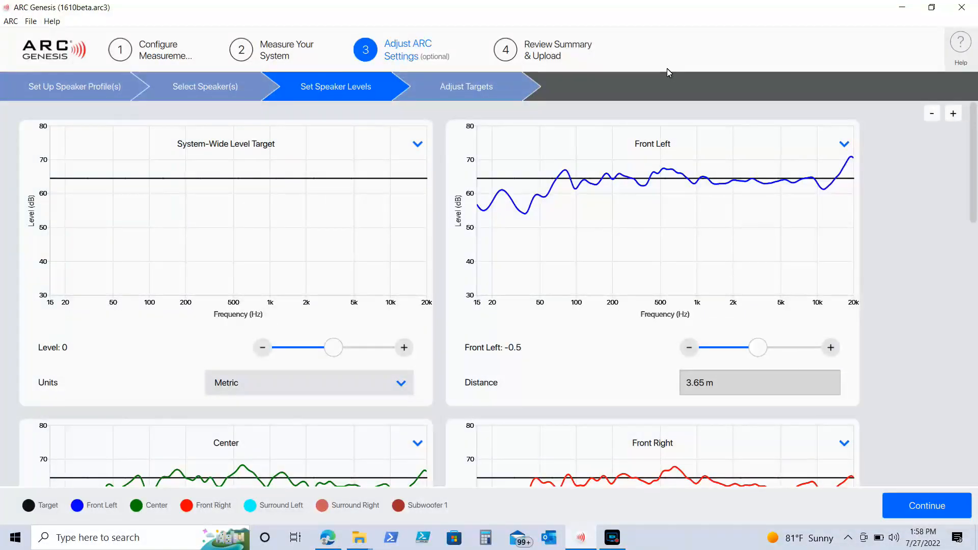
{"action": "left_click", "coordinate": [496, 89]}
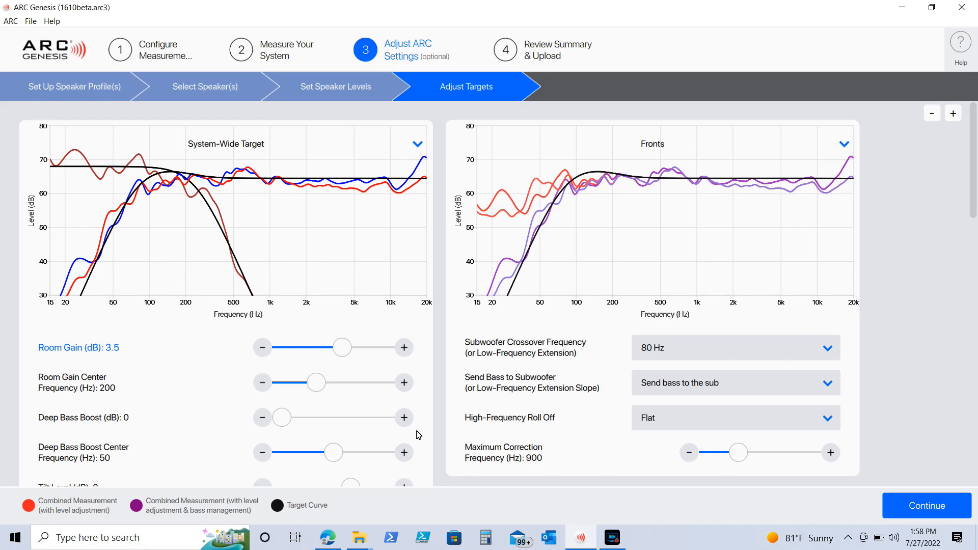
{"action": "left_click", "coordinate": [329, 538]}
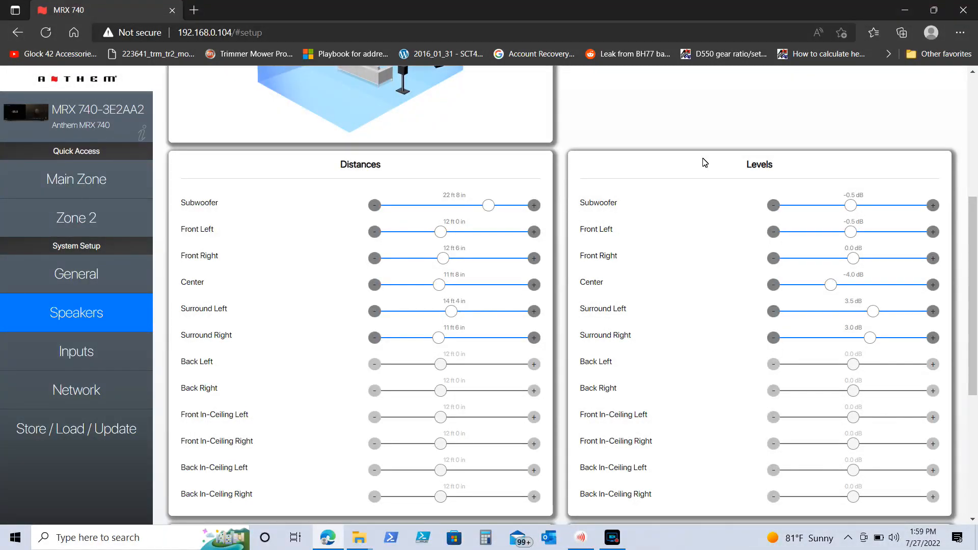
Switch to ARC Genesis and review Profile1's adjustment stages, from speaker profiles through targets to the summary and upload page
{"action": "left_click", "coordinate": [580, 537]}
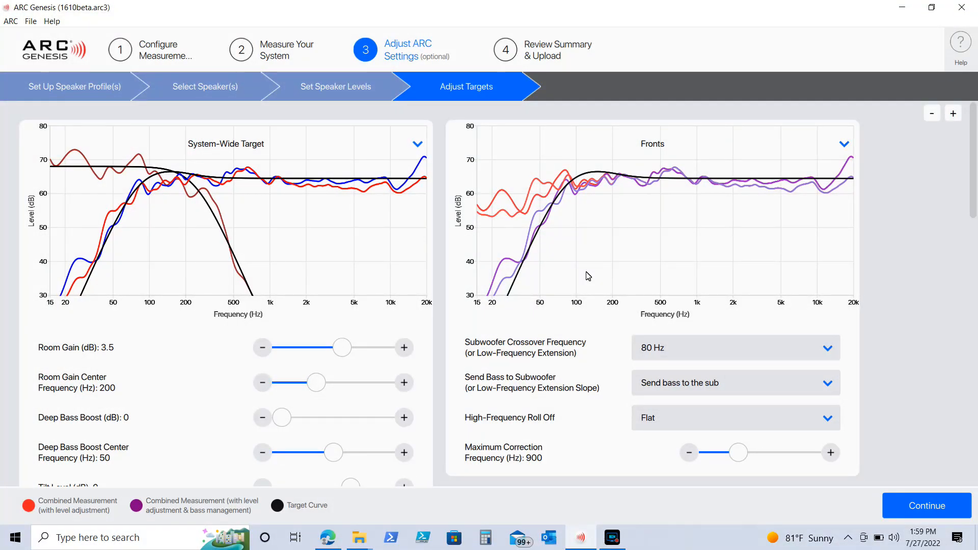
{"action": "left_click", "coordinate": [557, 52]}
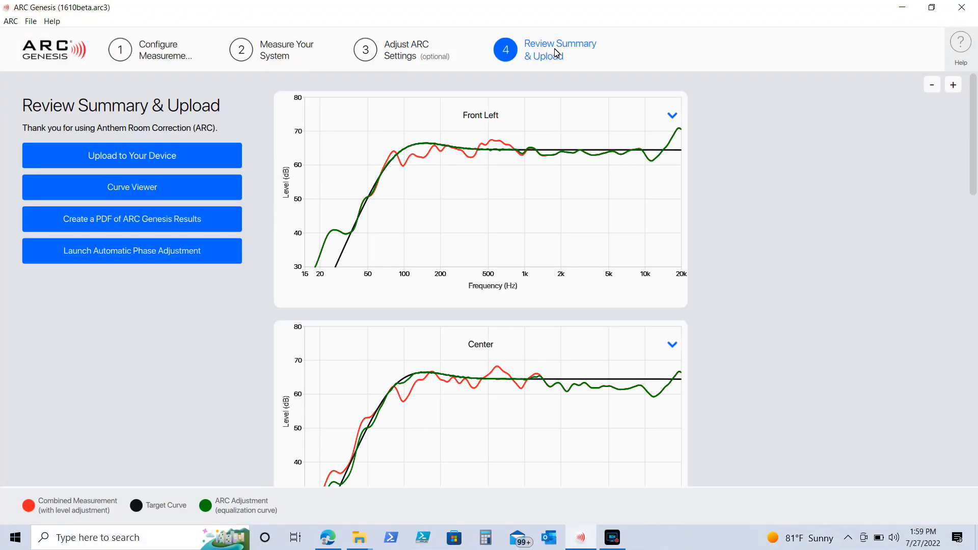
{"action": "left_click", "coordinate": [422, 41]}
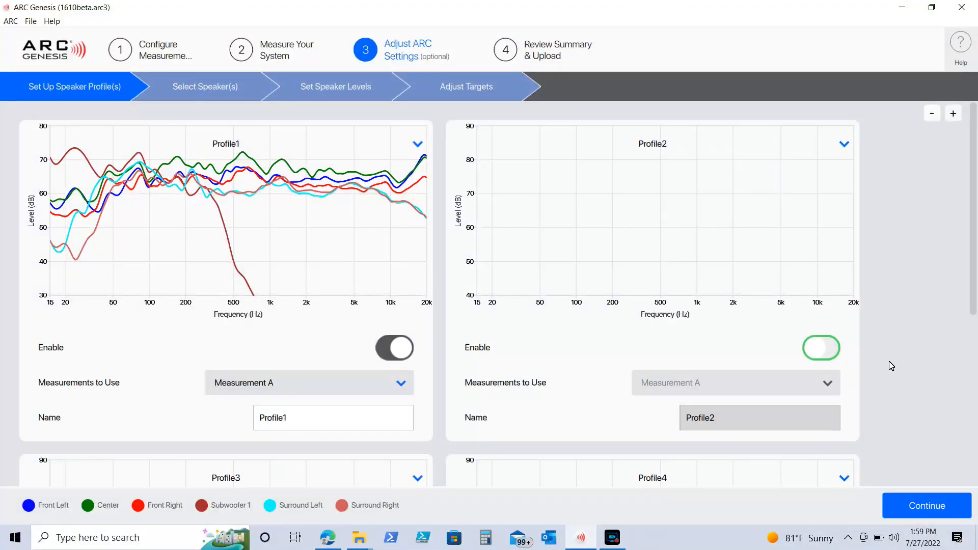
{"action": "left_click", "coordinate": [928, 506]}
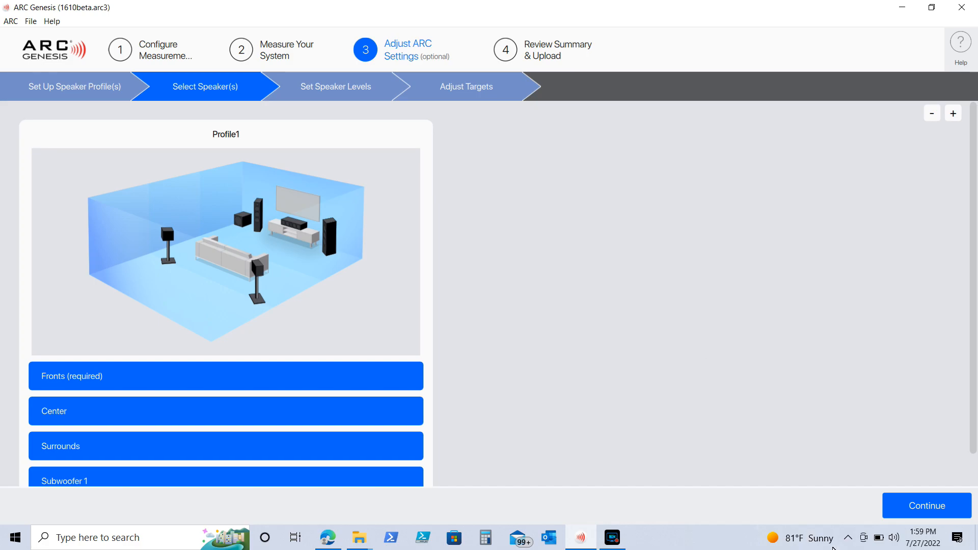
{"action": "left_click", "coordinate": [941, 507]}
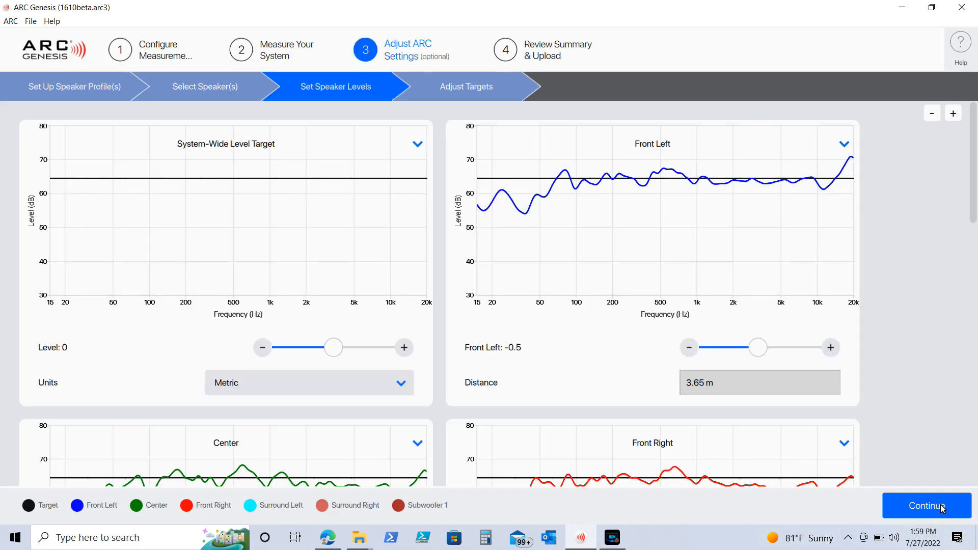
{"action": "left_click", "coordinate": [942, 507]}
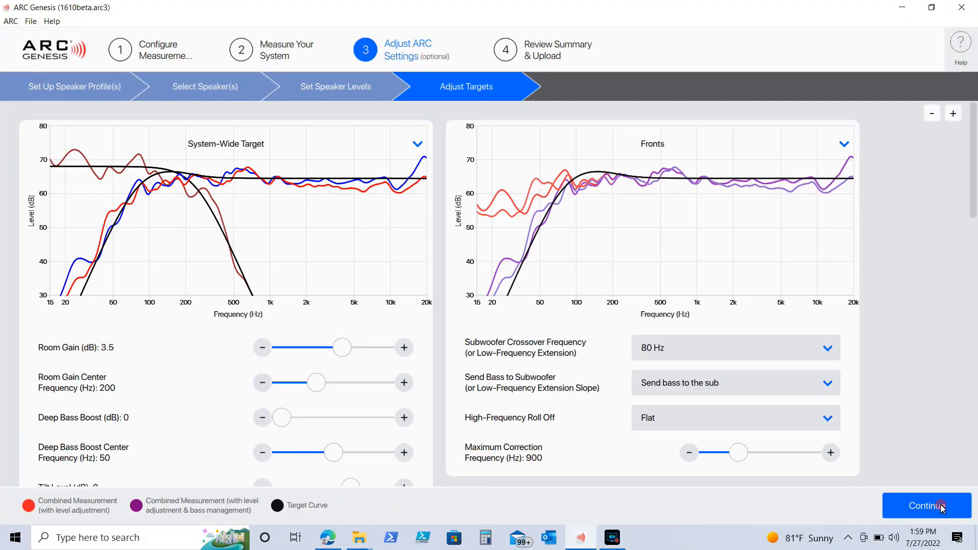
{"action": "left_click", "coordinate": [941, 504]}
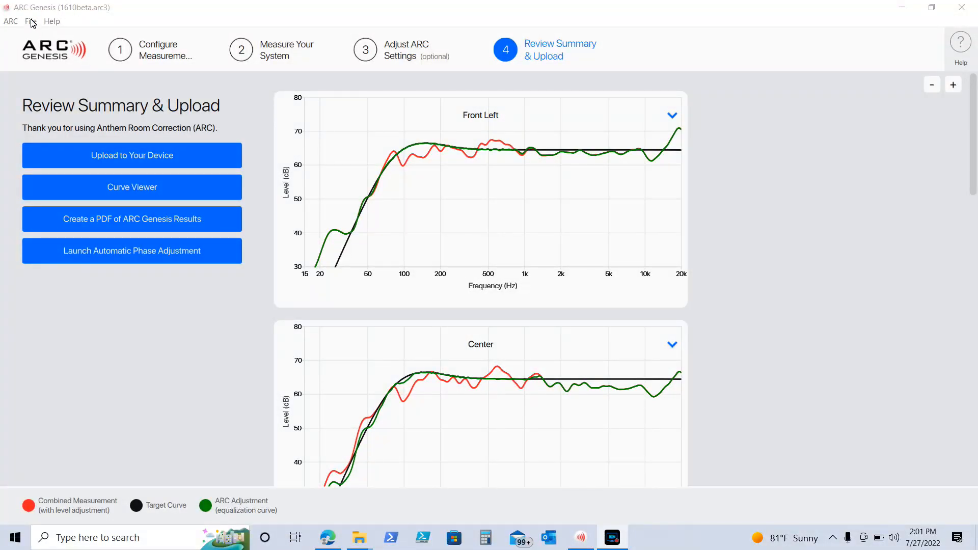
{"action": "left_click", "coordinate": [31, 23]}
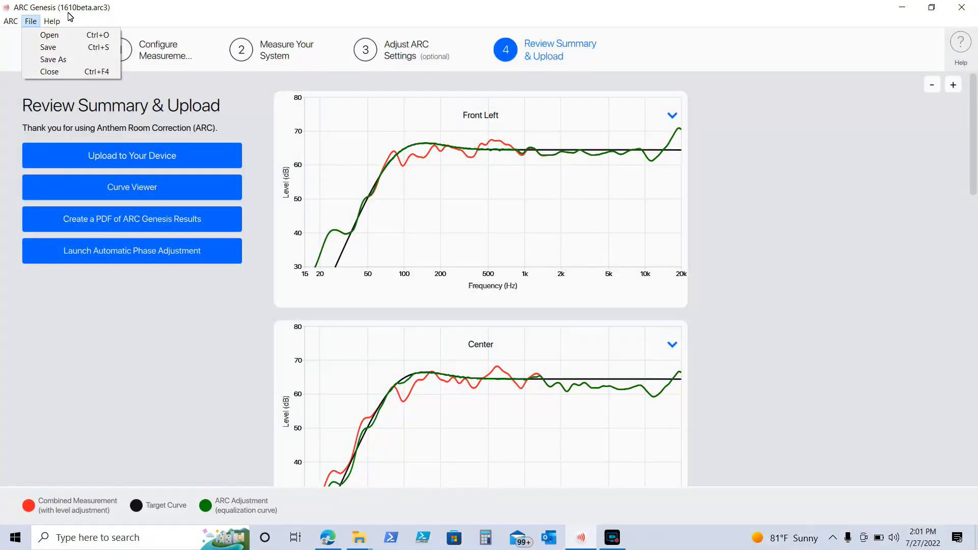
{"action": "left_click", "coordinate": [227, 17]}
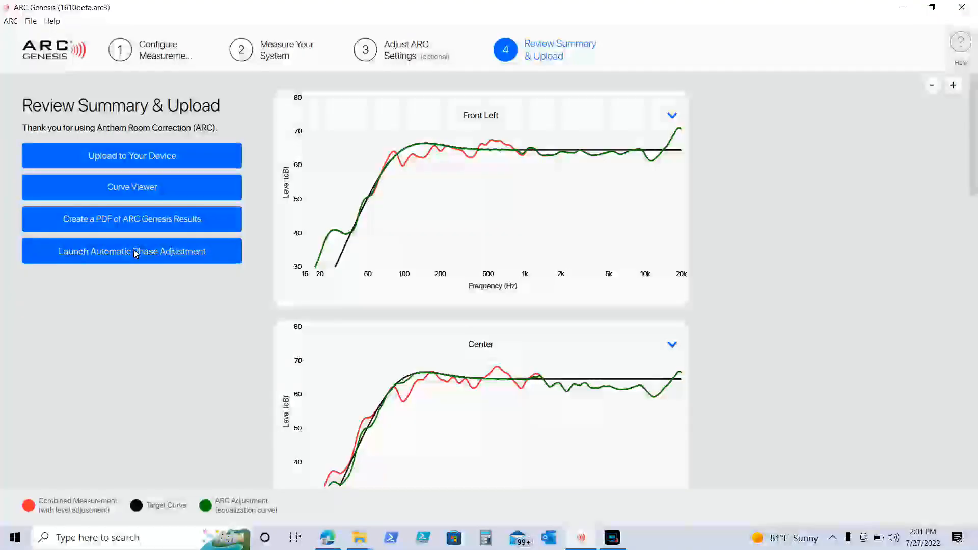
{"action": "left_click", "coordinate": [136, 251]}
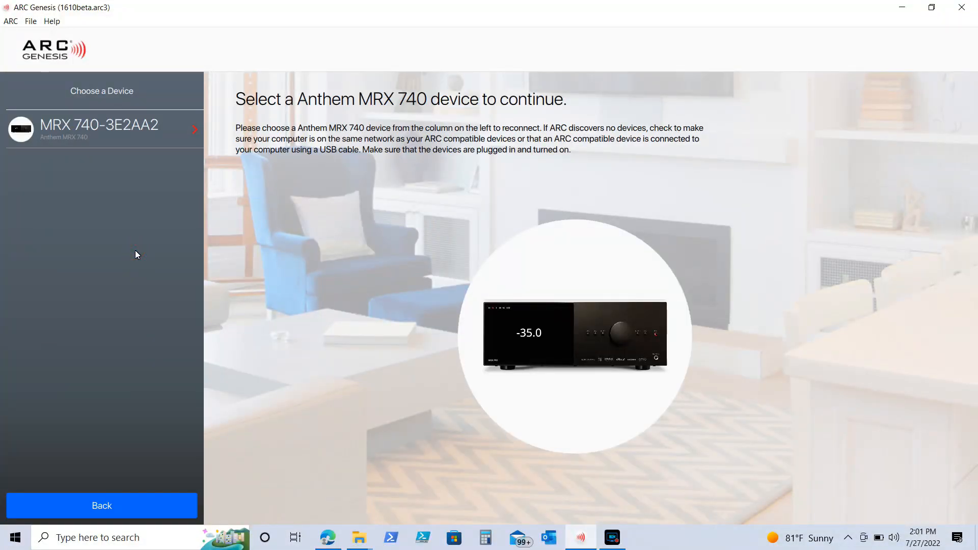
{"action": "left_click", "coordinate": [136, 131]}
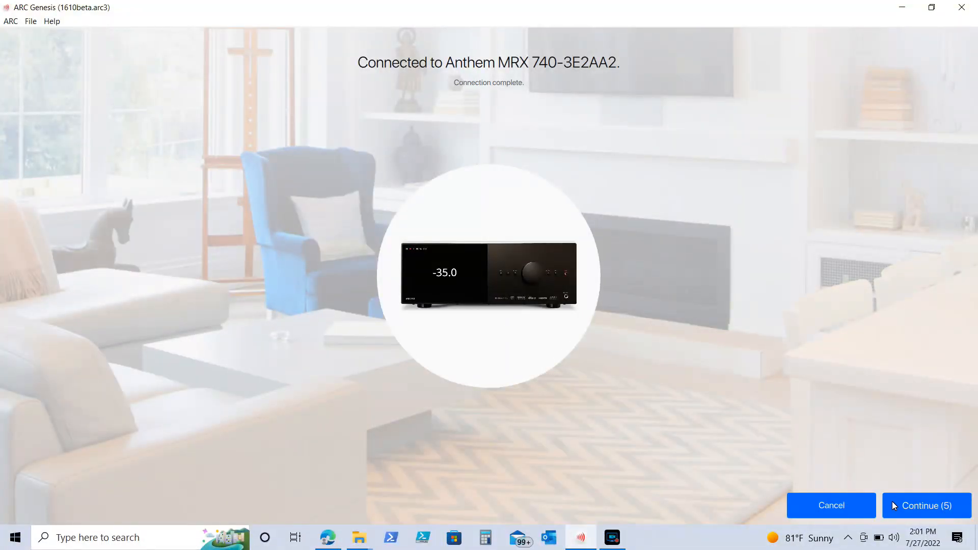
{"action": "left_click", "coordinate": [921, 505]}
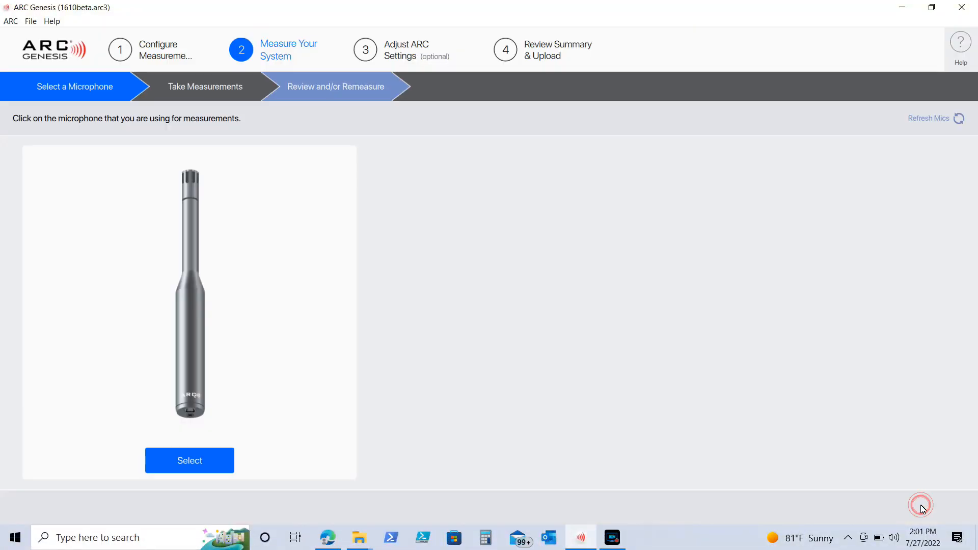
{"action": "left_click", "coordinate": [220, 465]}
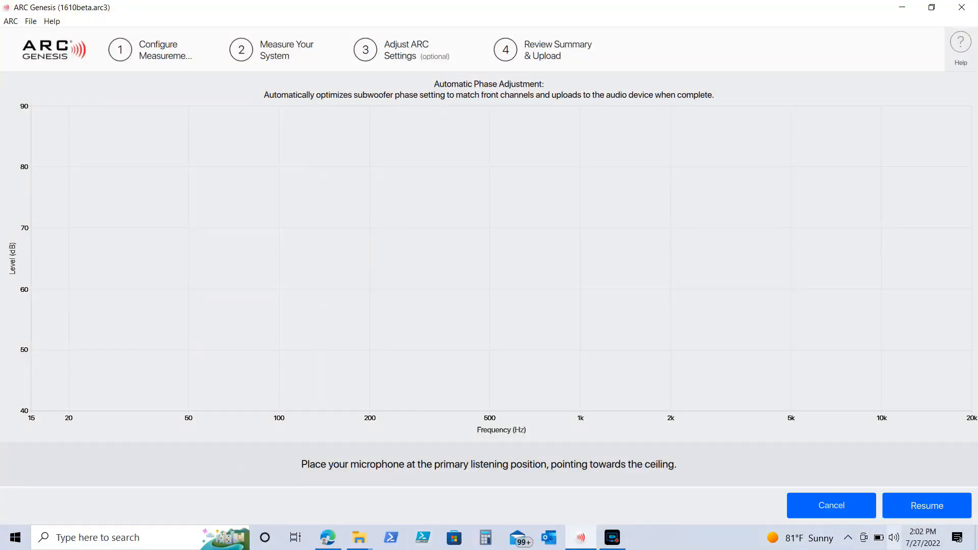
{"action": "left_click", "coordinate": [842, 509]}
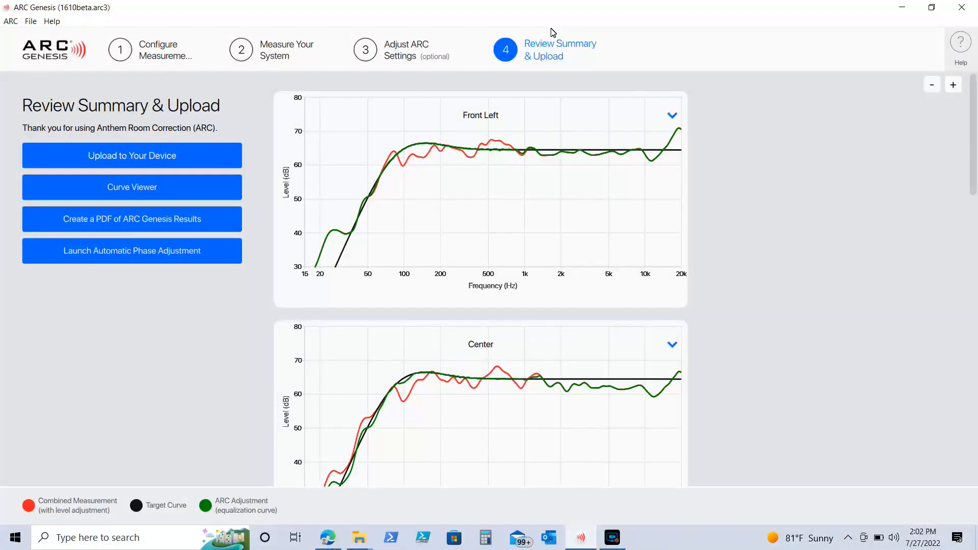
Examine Subwoofer 1's phase frequency and phase in the ARC target settings
{"action": "left_click", "coordinate": [407, 53]}
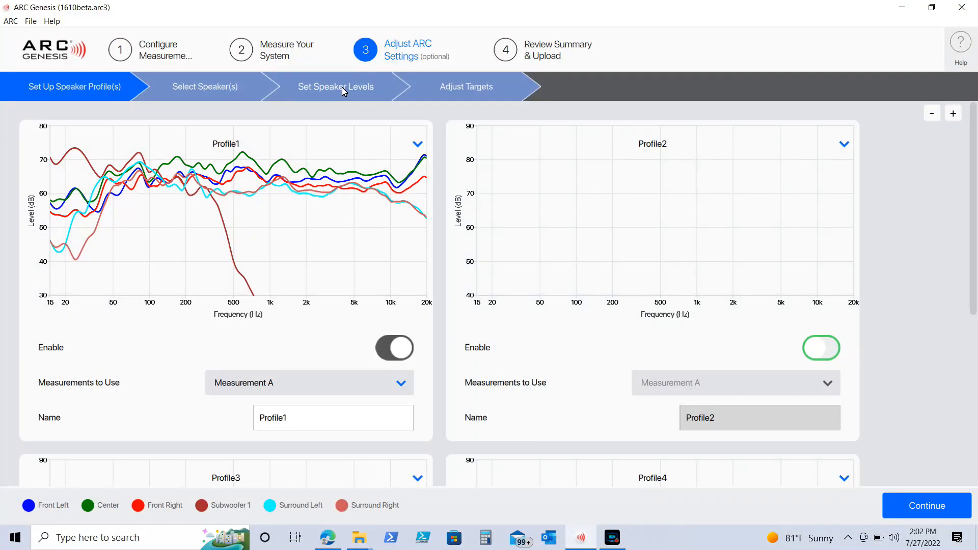
{"action": "left_click", "coordinate": [349, 88]}
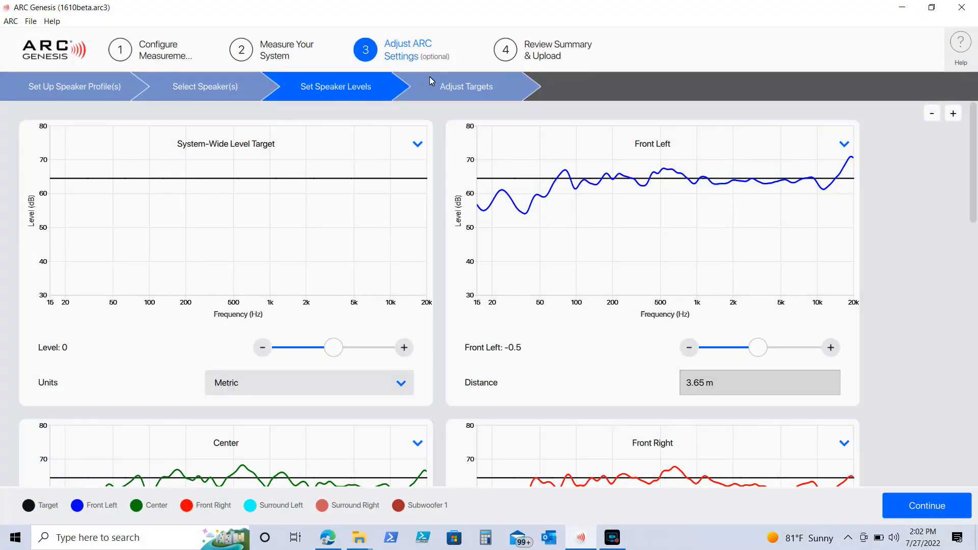
{"action": "left_click", "coordinate": [466, 87]}
{"action": "left_click_drag", "start_coordinate": [973, 164], "coordinate": [977, 421]}
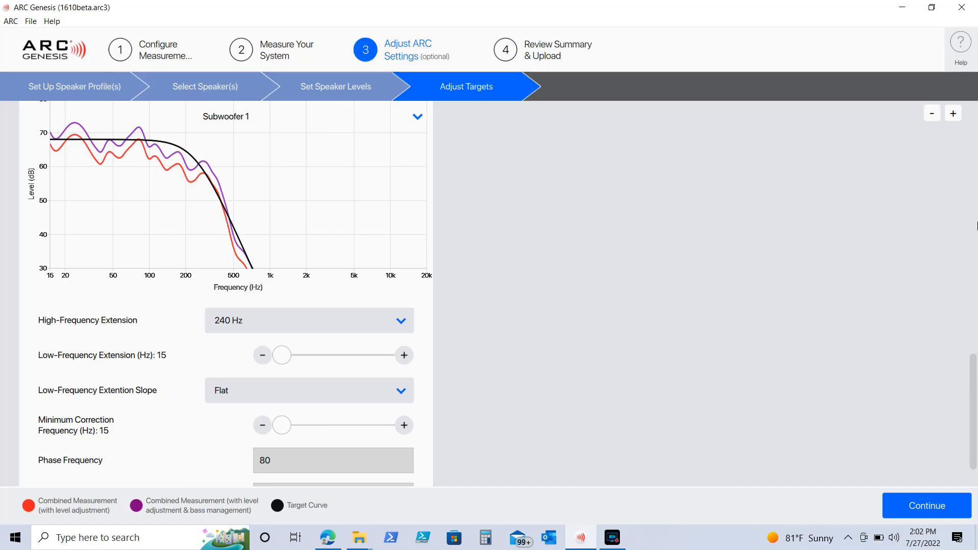
{"action": "left_click_drag", "start_coordinate": [971, 371], "coordinate": [975, 411]}
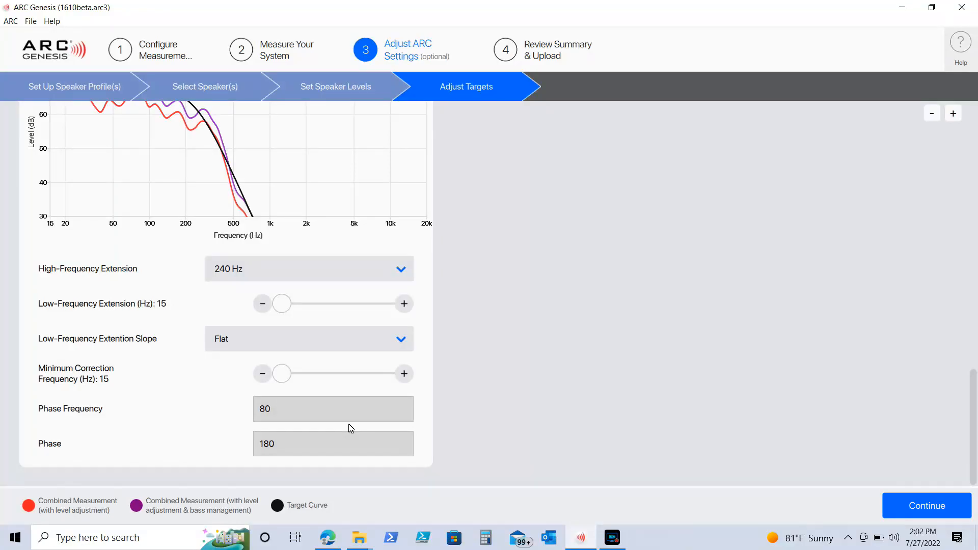
Switch to the receiver's web page to compare its subwoofer phase and crossover settings, and return to ARC Genesis
{"action": "left_click", "coordinate": [329, 538]}
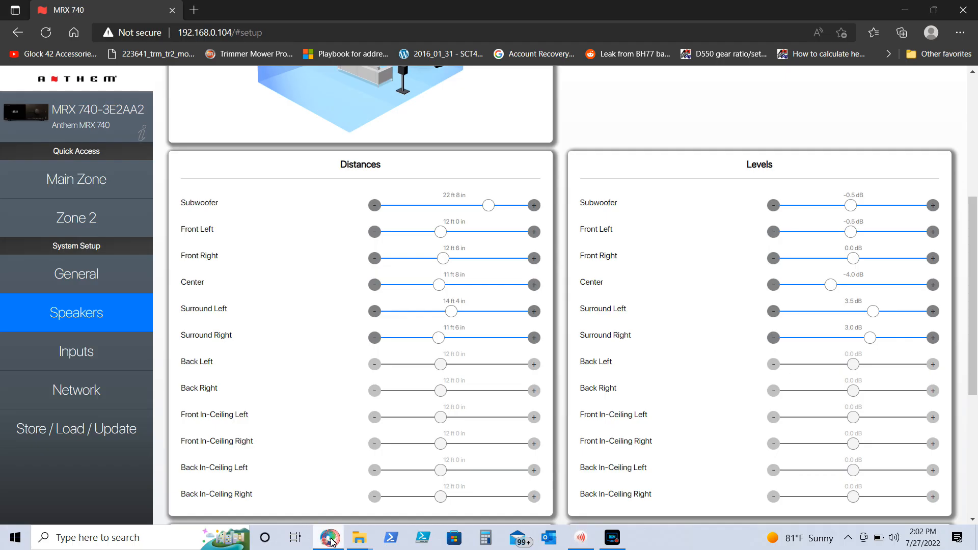
{"action": "left_click_drag", "start_coordinate": [974, 217], "coordinate": [974, 337]}
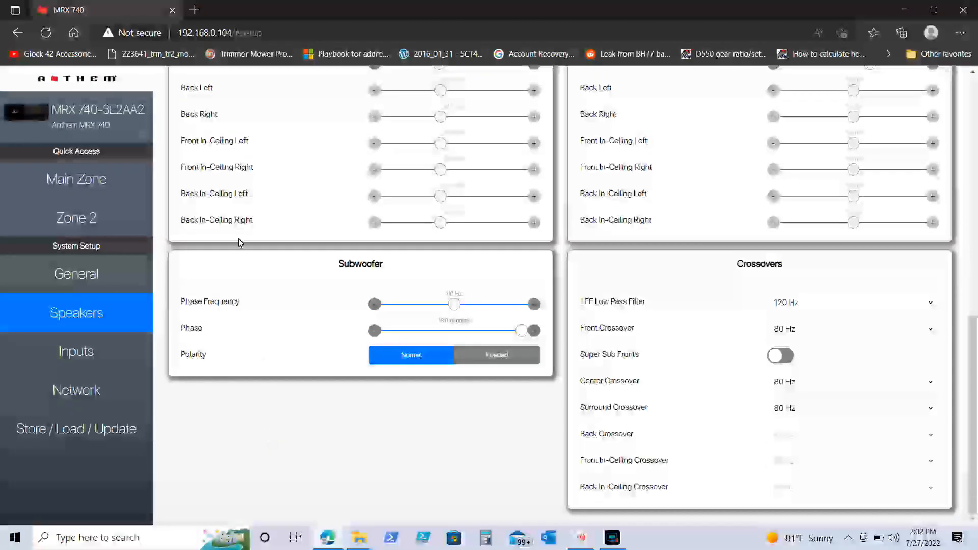
{"action": "left_click", "coordinate": [582, 537]}
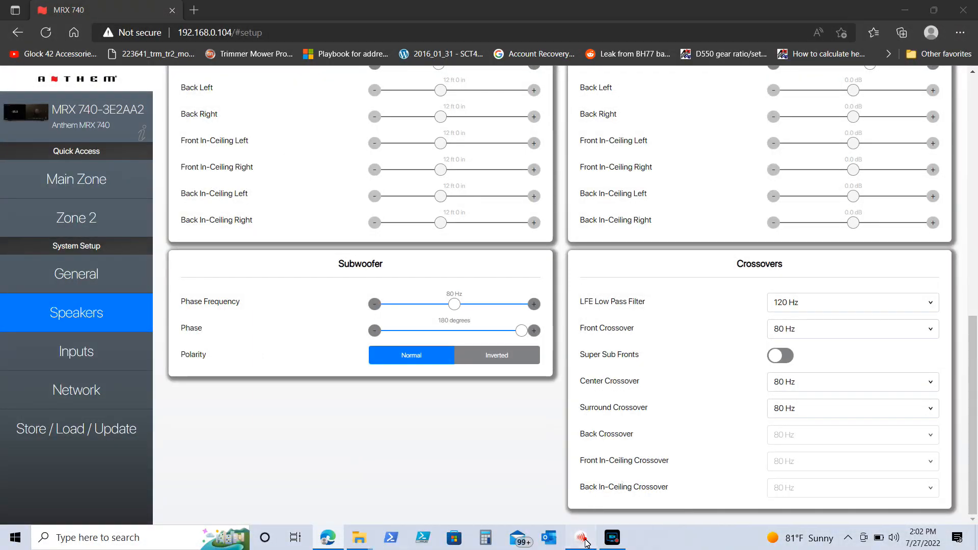